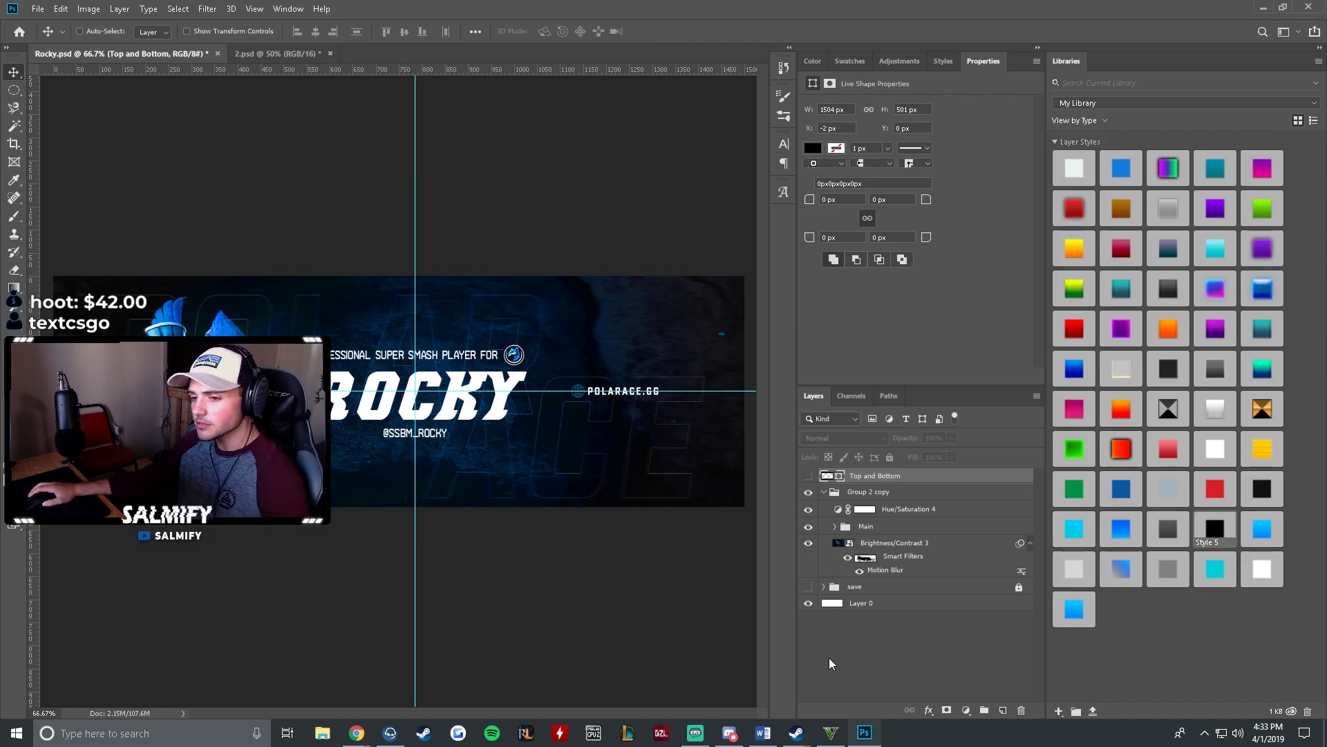
# Step: Quick Export the header as PNG, saving it as Rocky.png on the Desktop
pyautogui.click(38, 8)
pyautogui.moveTo(139, 197)
pyautogui.click(233, 196)
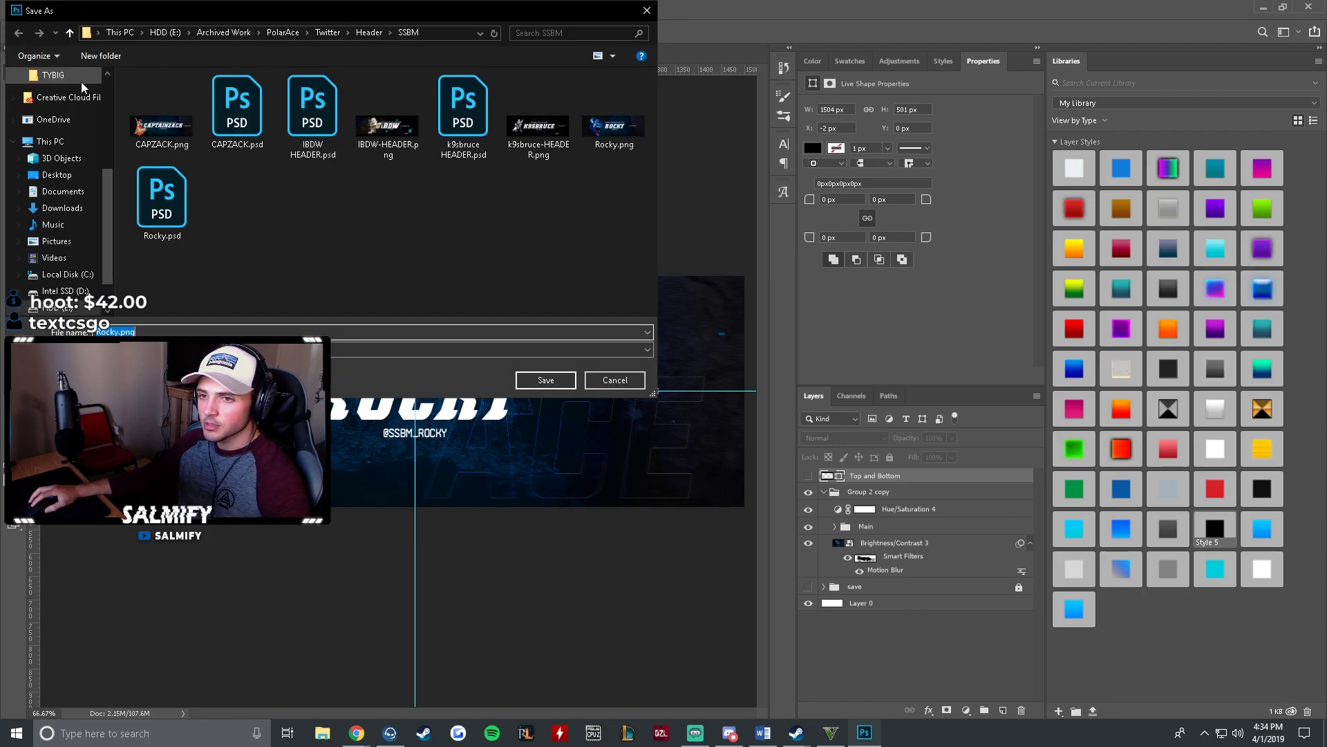
pyautogui.click(56, 174)
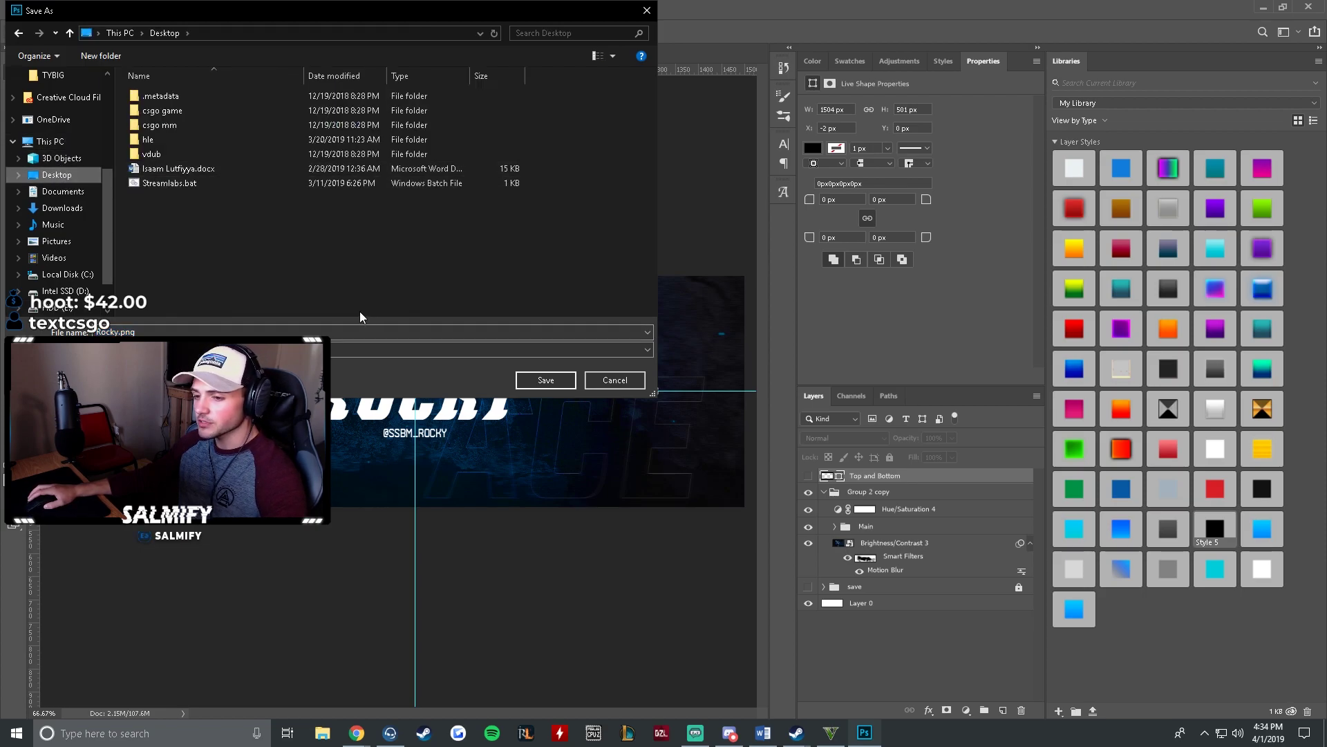
pyautogui.click(152, 332)
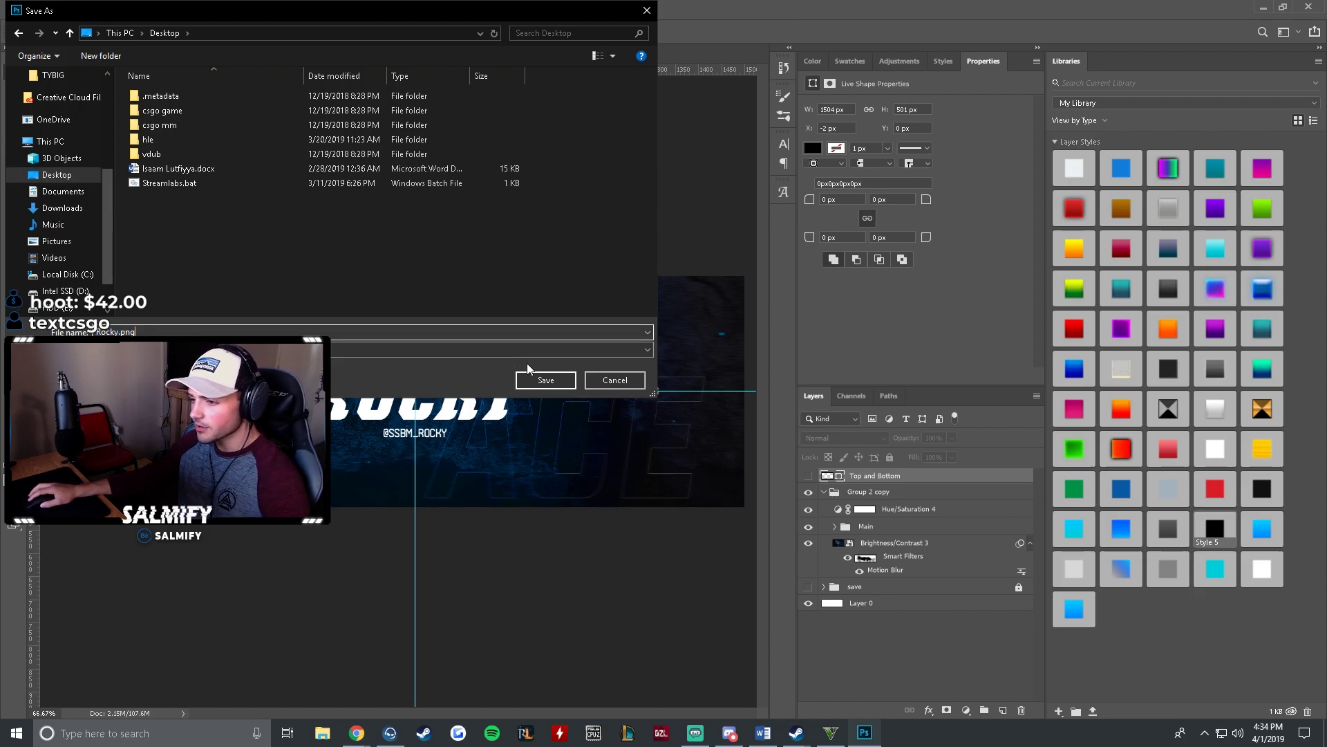
pyautogui.click(547, 381)
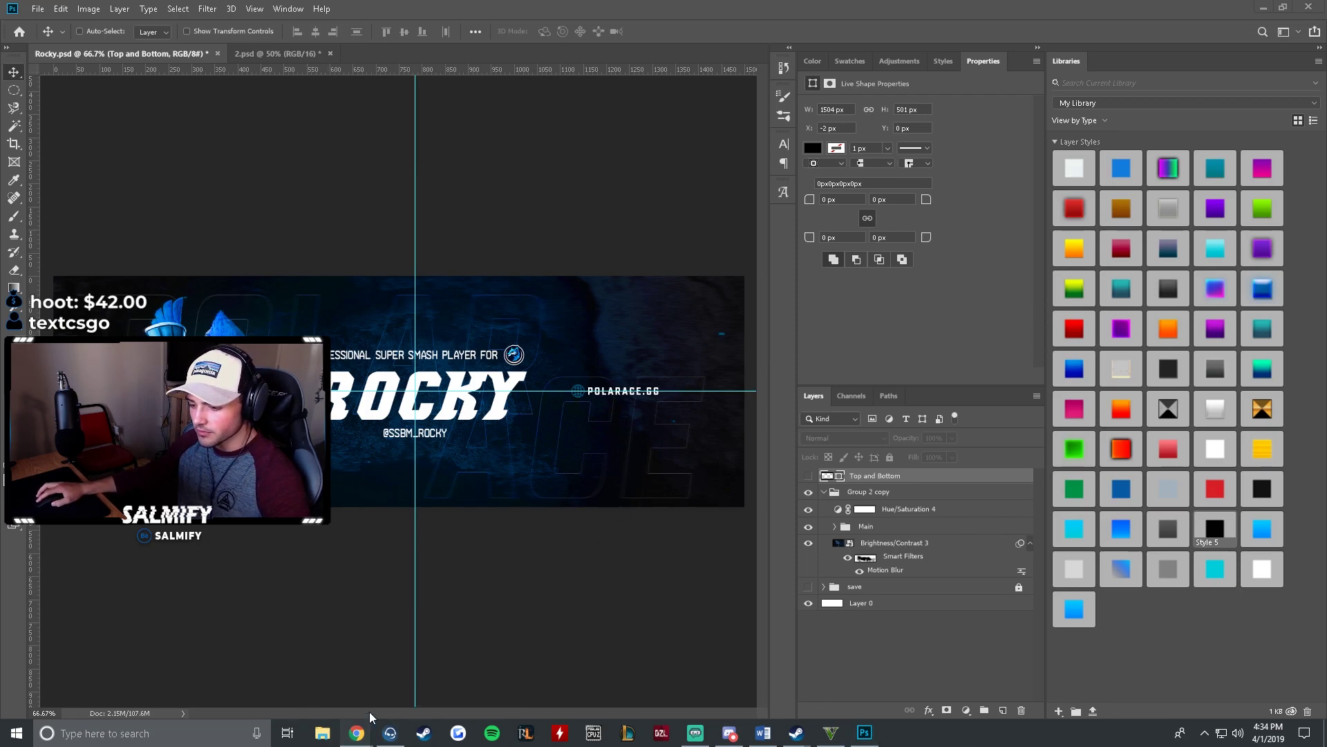
# Step: Go to your own Twitter profile page in the browser
pyautogui.click(358, 734)
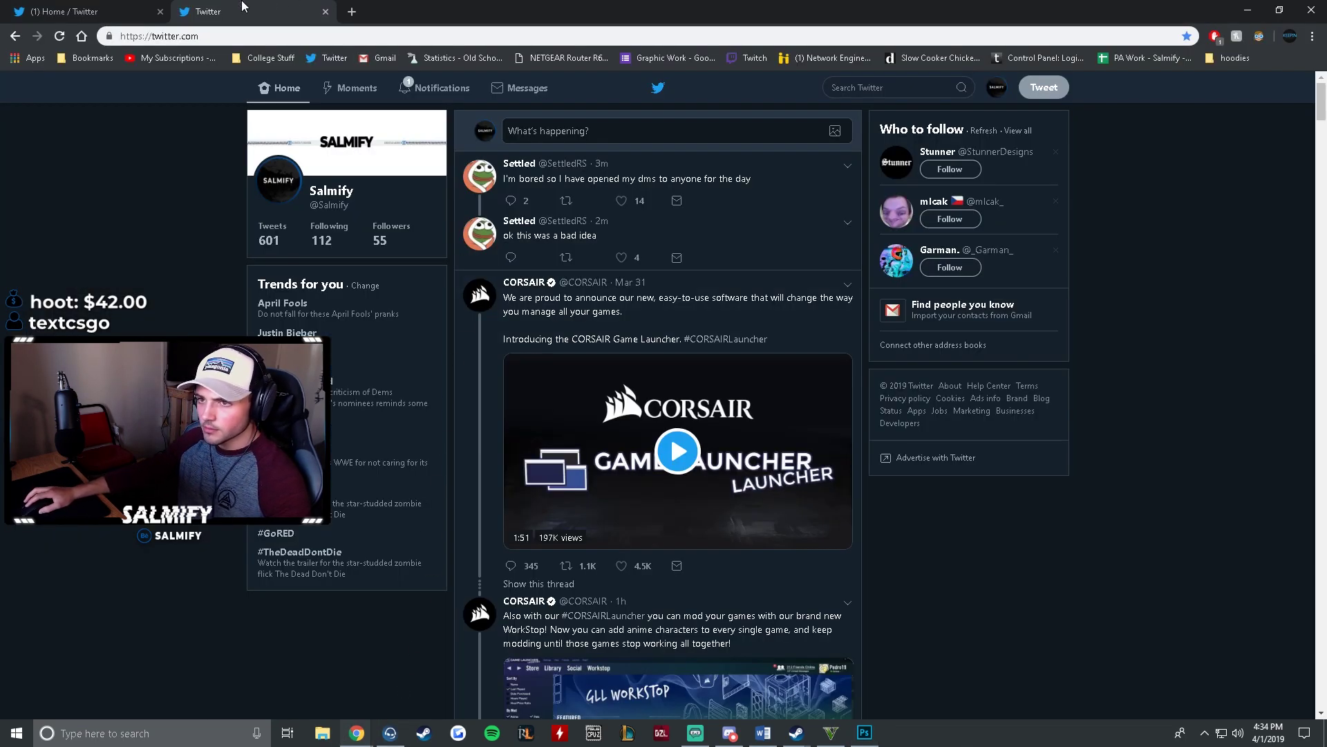
pyautogui.click(1000, 88)
pyautogui.click(927, 126)
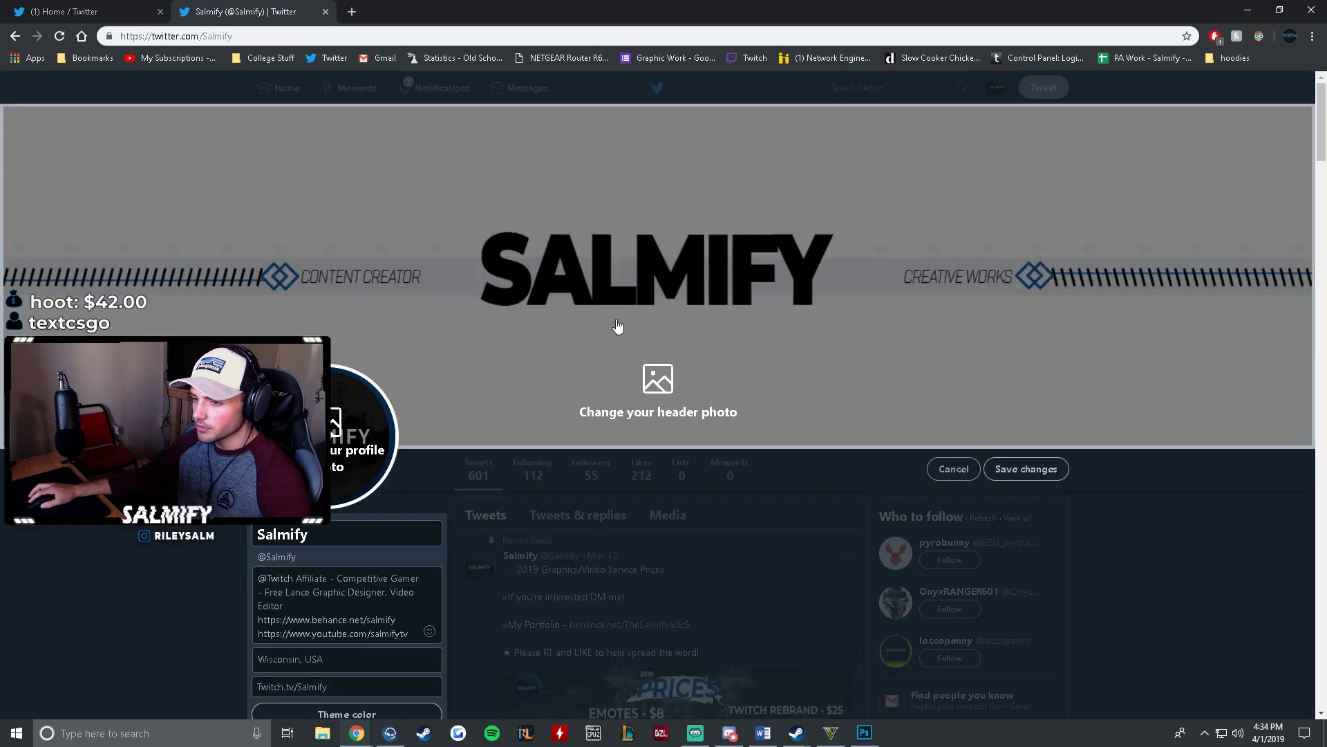
# Step: Upload Desktop\Rocky.png as the profile header, apply and save, then return to Photoshop
pyautogui.click(658, 378)
pyautogui.click(658, 416)
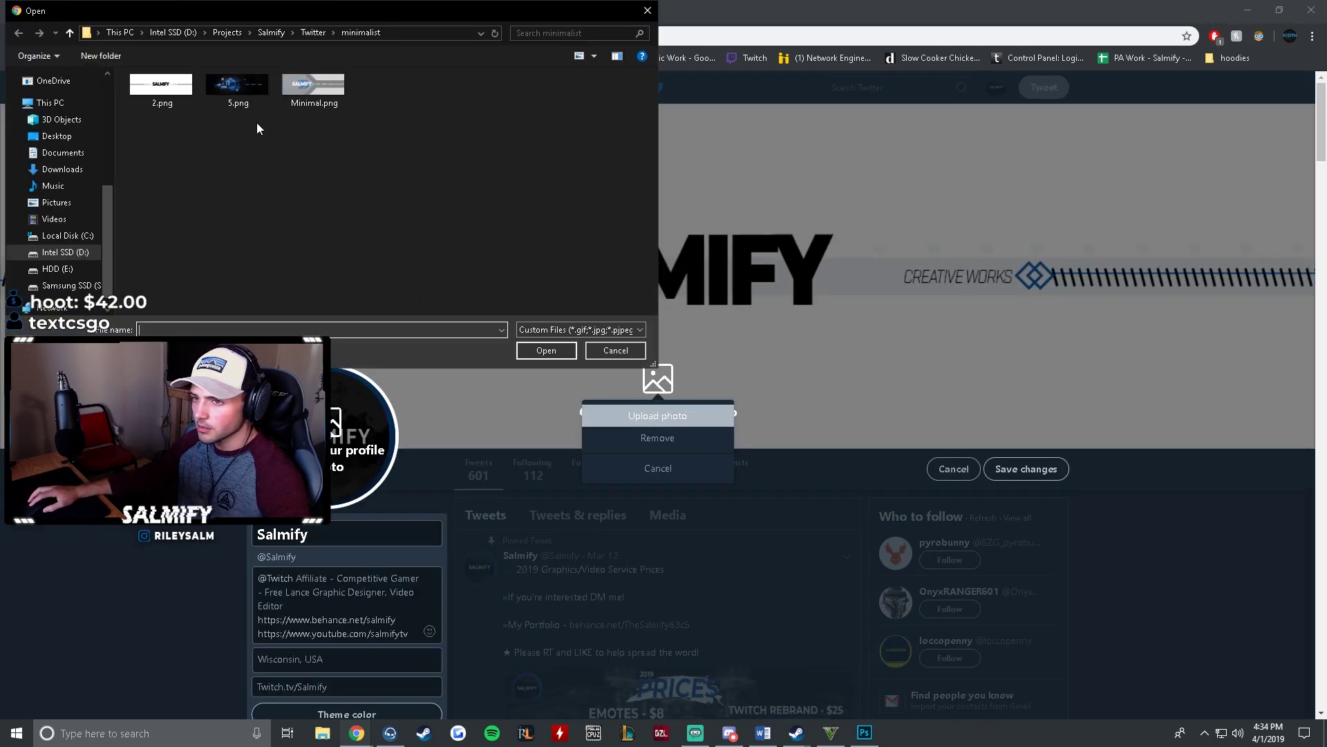
pyautogui.click(55, 136)
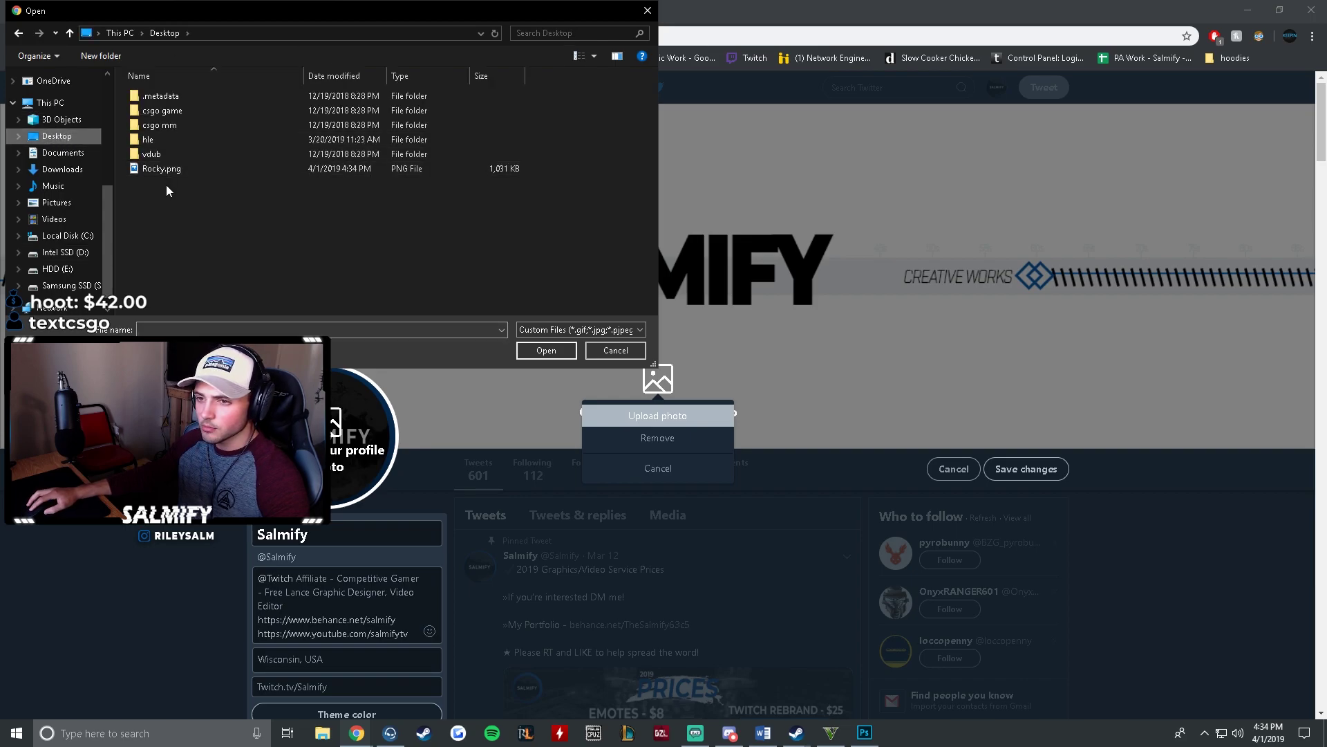
pyautogui.doubleClick(161, 168)
pyautogui.click(1057, 477)
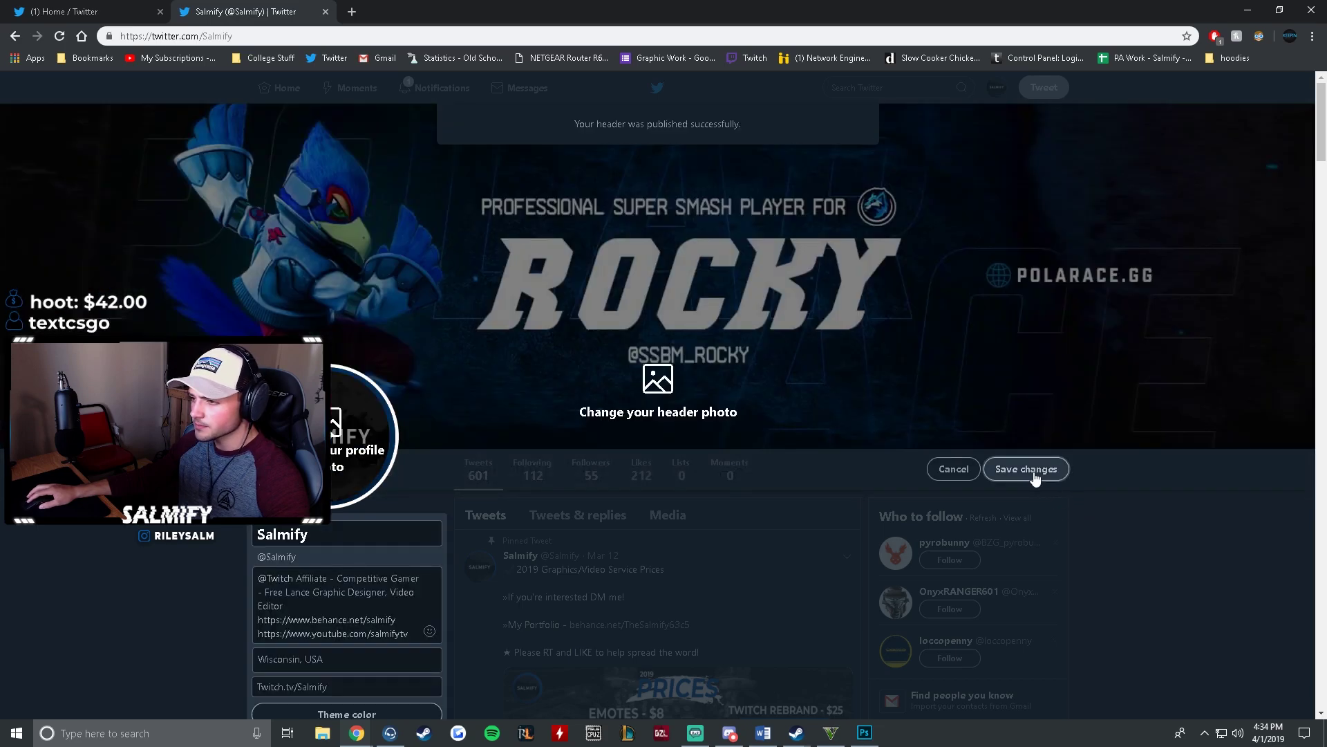
pyautogui.click(1030, 469)
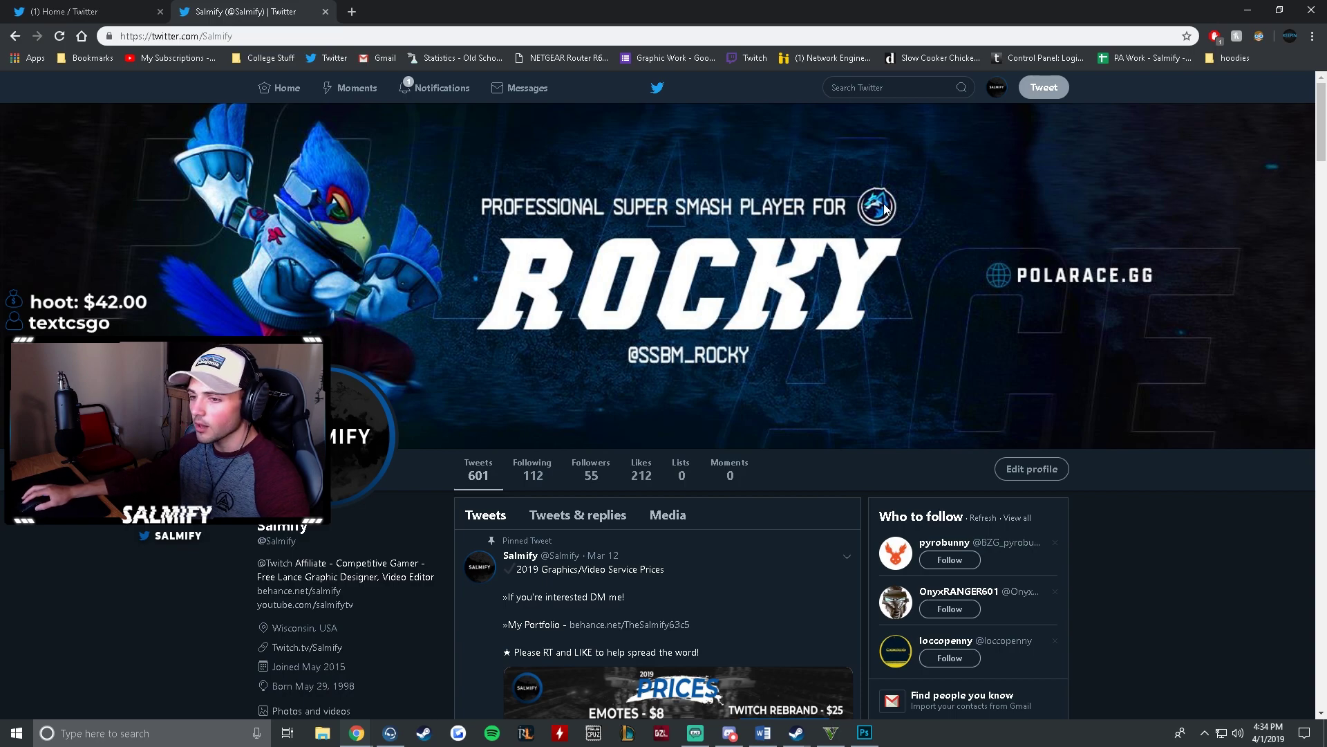
pyautogui.click(864, 734)
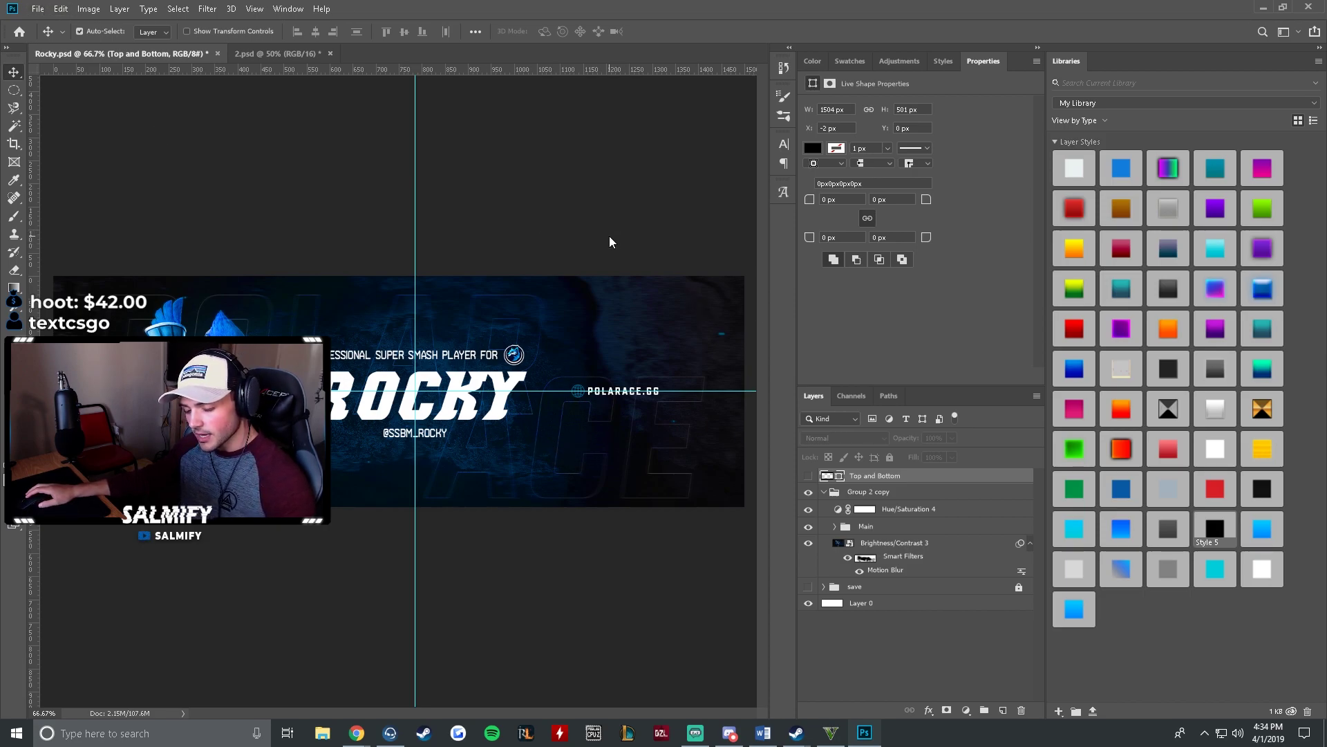
# Step: Open the legacy Save for Web dialog from File > Export
pyautogui.hotkey('ctrl', 'alt', 'shift', 's')
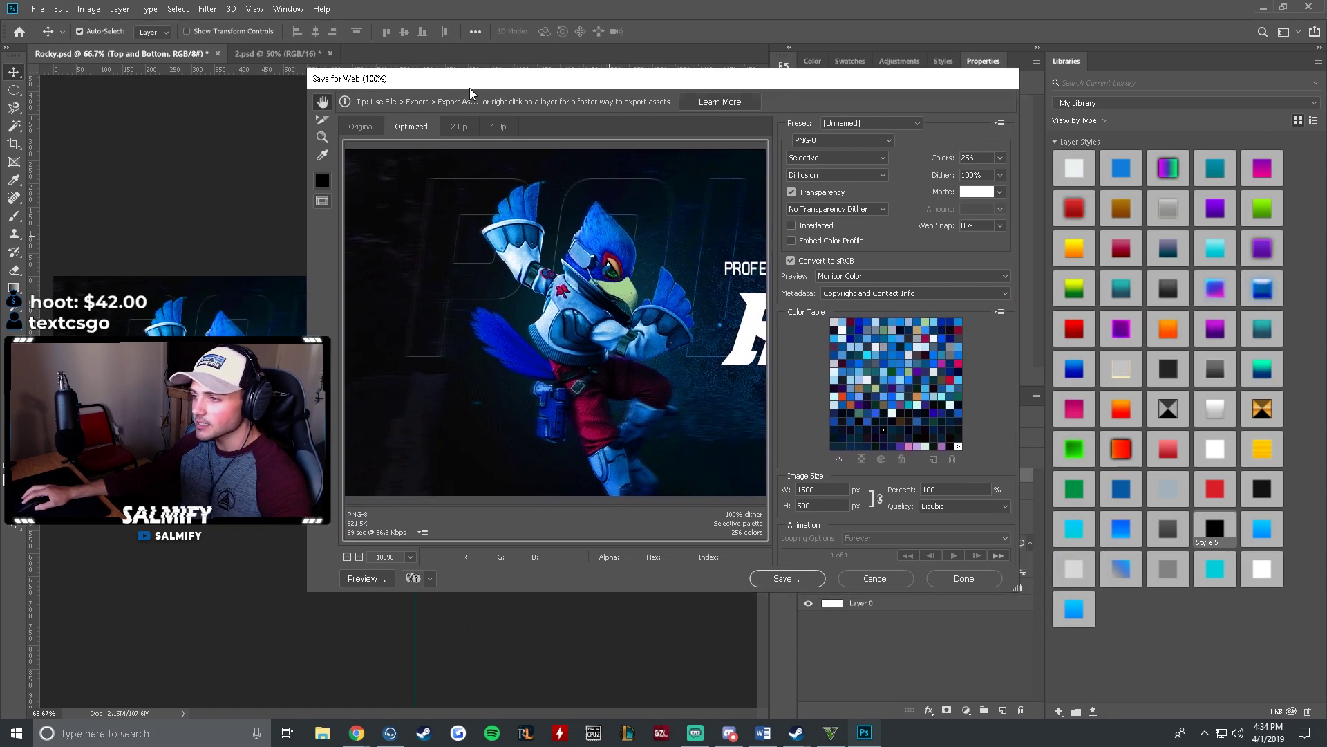
pyautogui.click(964, 578)
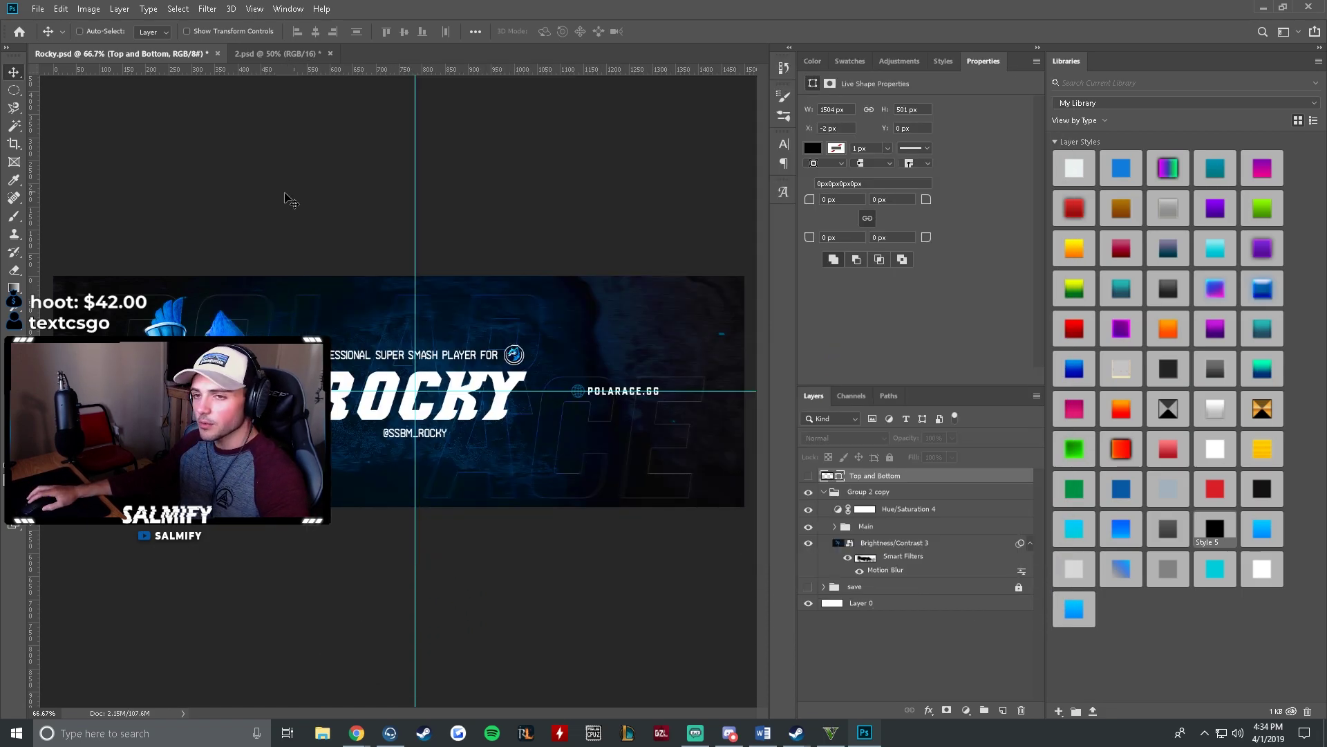
pyautogui.click(38, 9)
pyautogui.moveTo(78, 199)
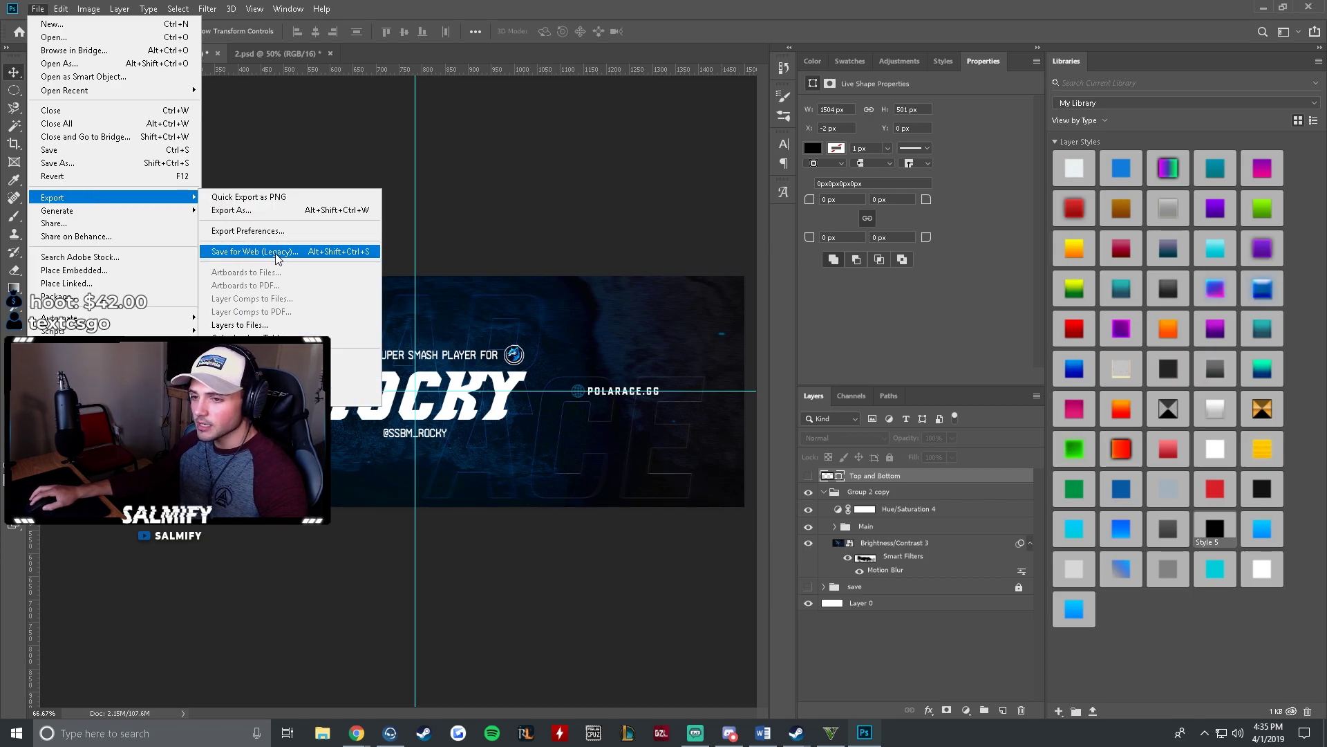
pyautogui.click(351, 253)
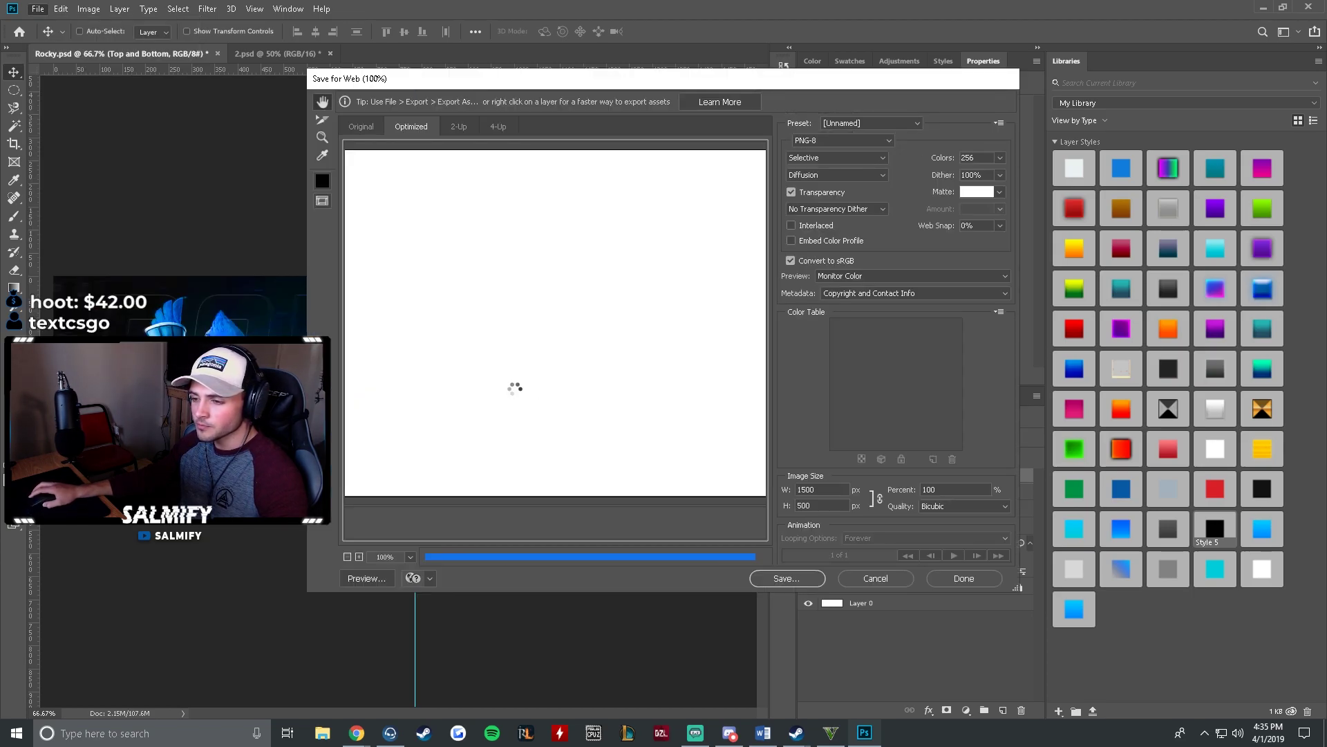
pyautogui.moveTo(767, 78); pyautogui.dragTo(643, 66)
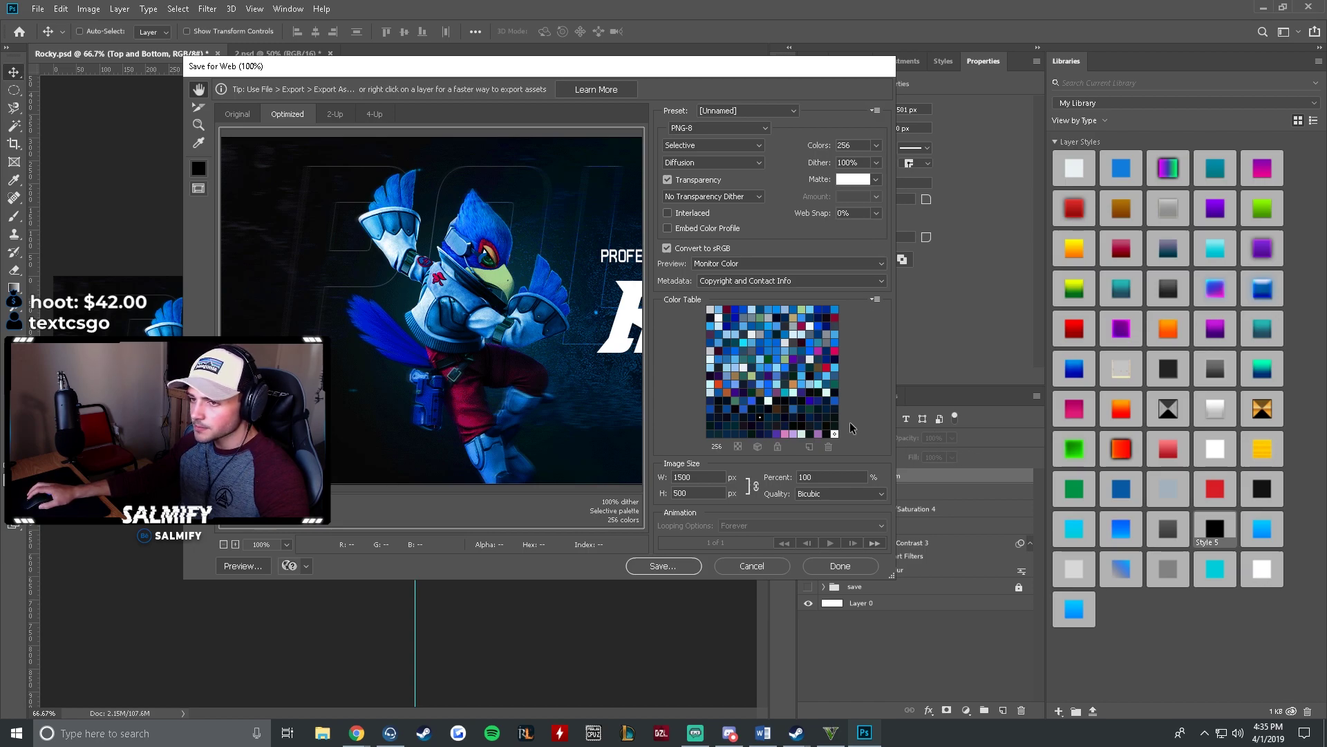
# Step: Save the optimized PNG to the Desktop with the file name 'test'
pyautogui.click(663, 565)
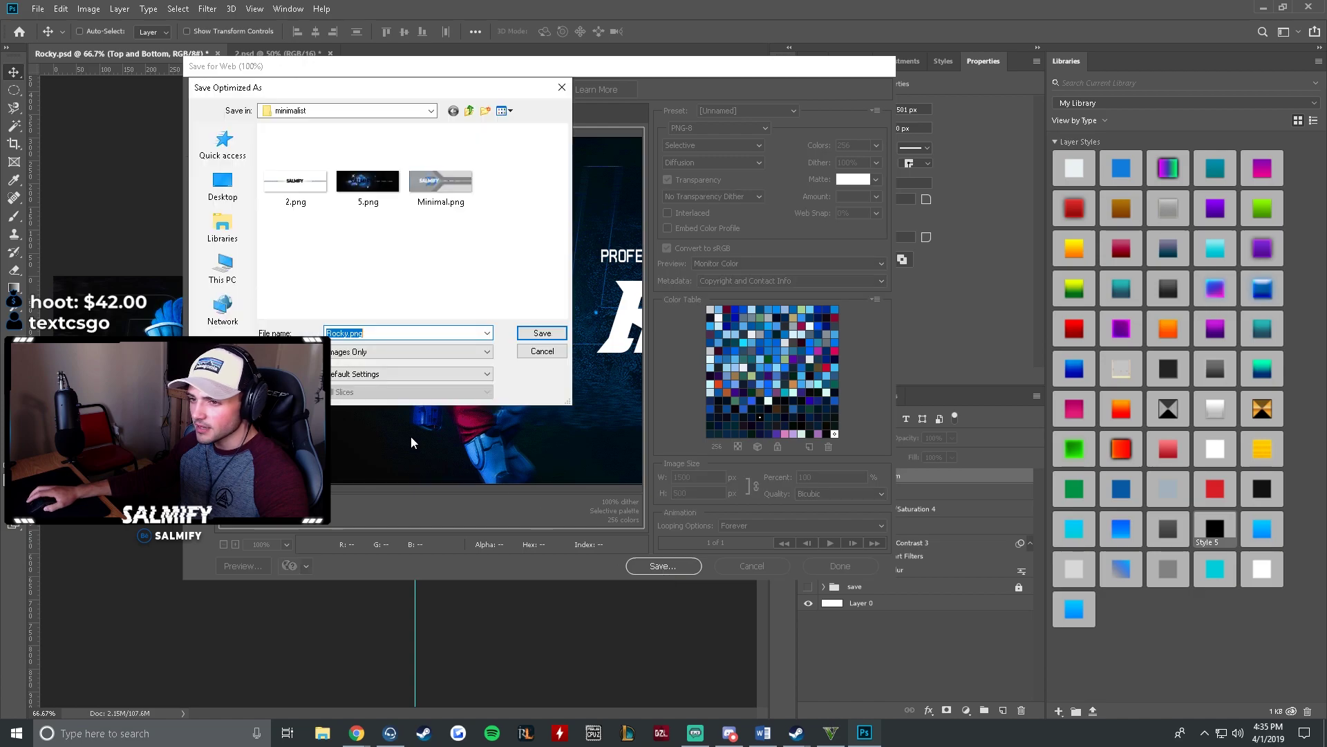
pyautogui.click(223, 183)
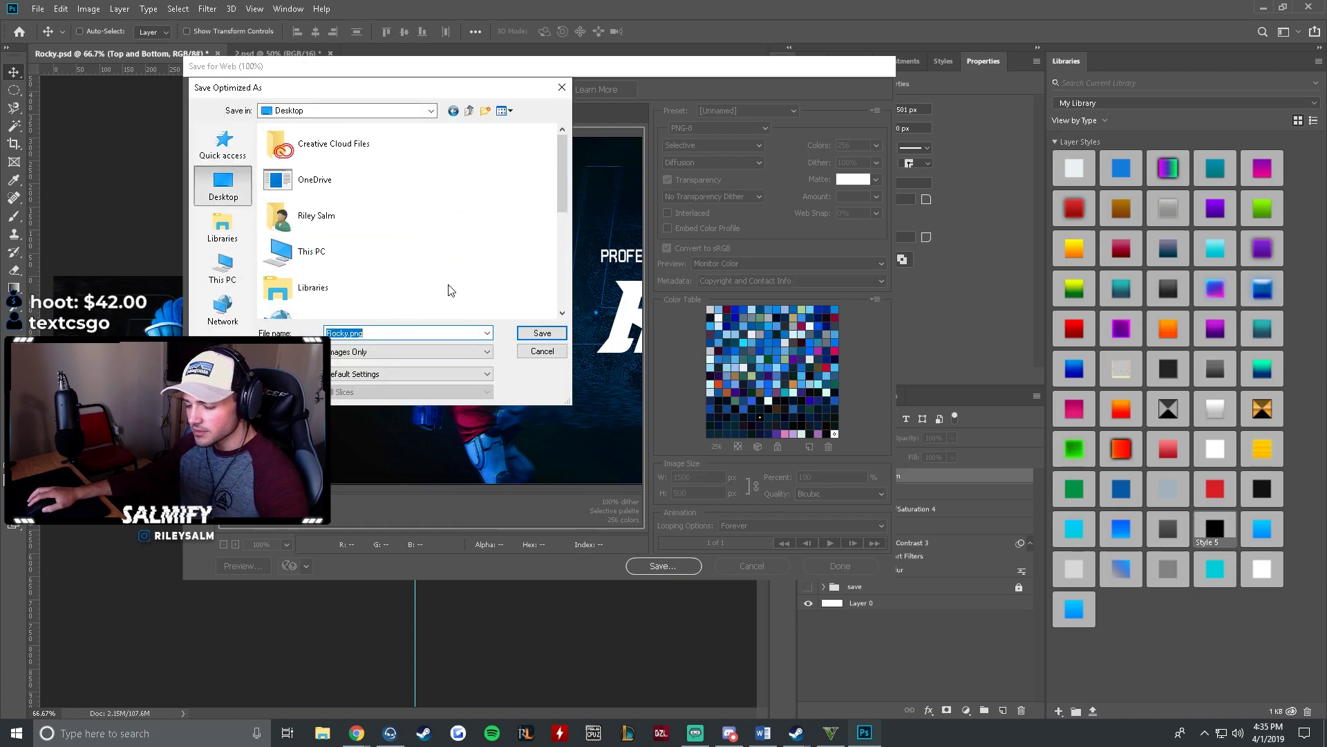
pyautogui.click(393, 332)
pyautogui.write('t')
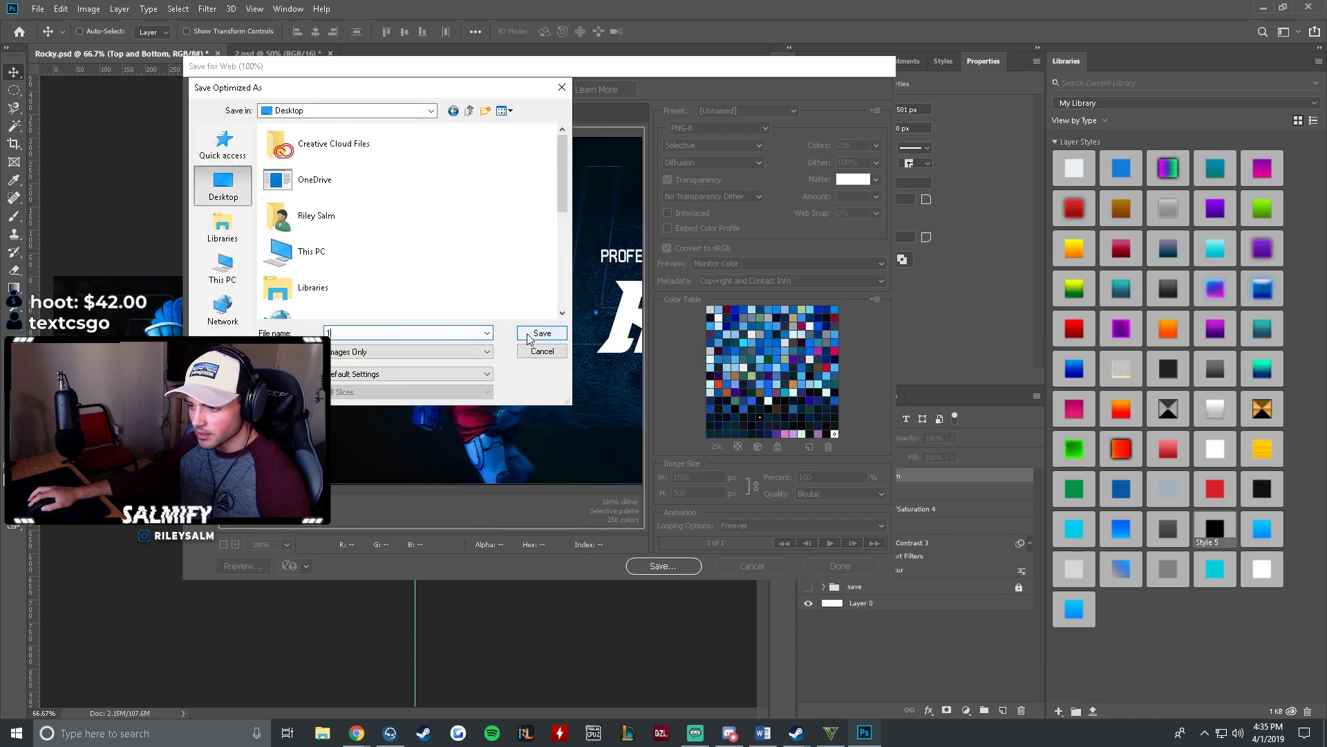
pyautogui.write('est')
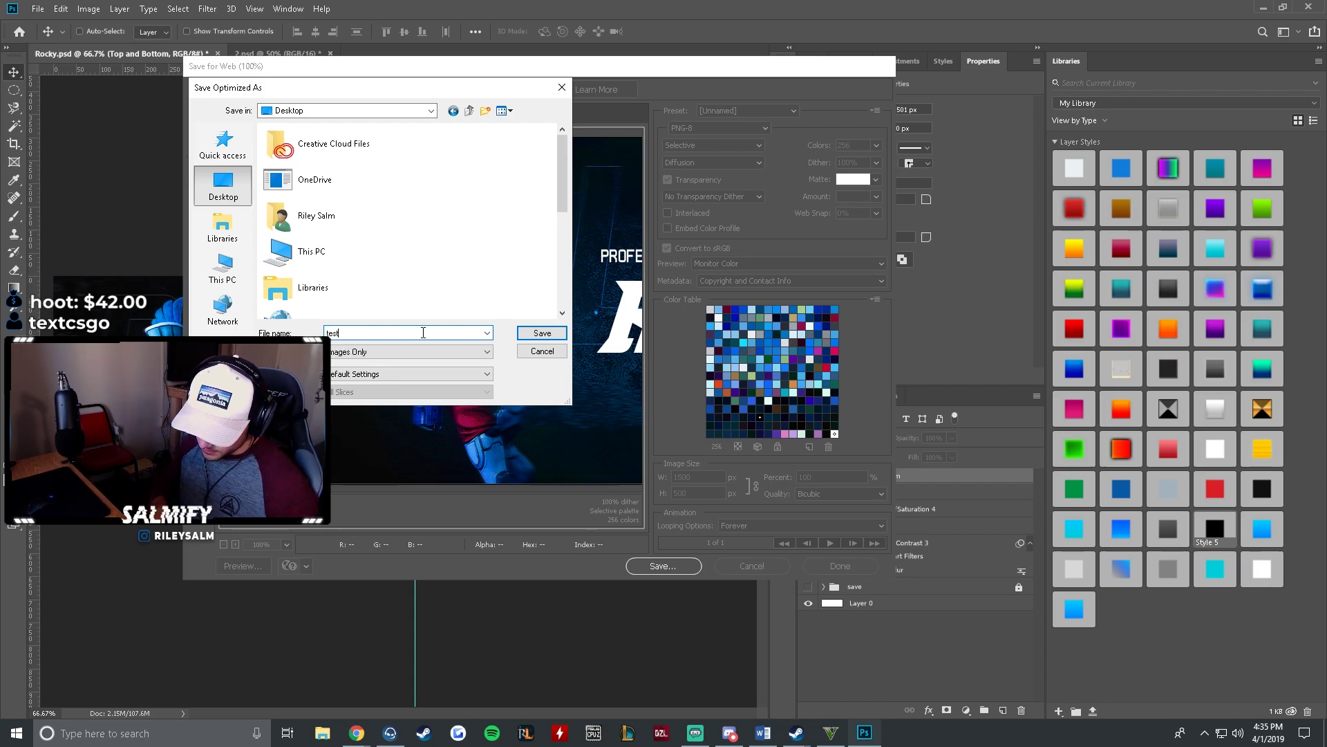
pyautogui.click(542, 333)
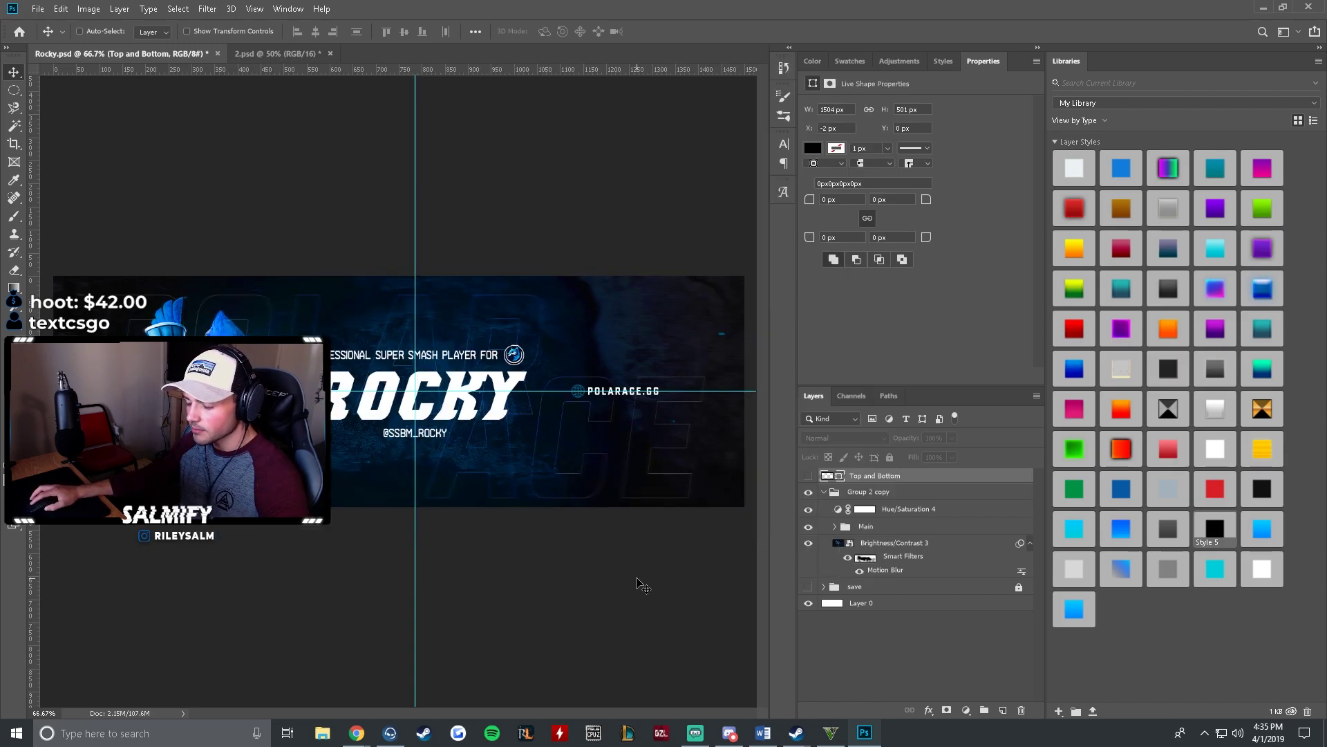
# Step: Load mobile Twitter in a new browser tab
pyautogui.moveTo(355, 740)
pyautogui.click(425, 690)
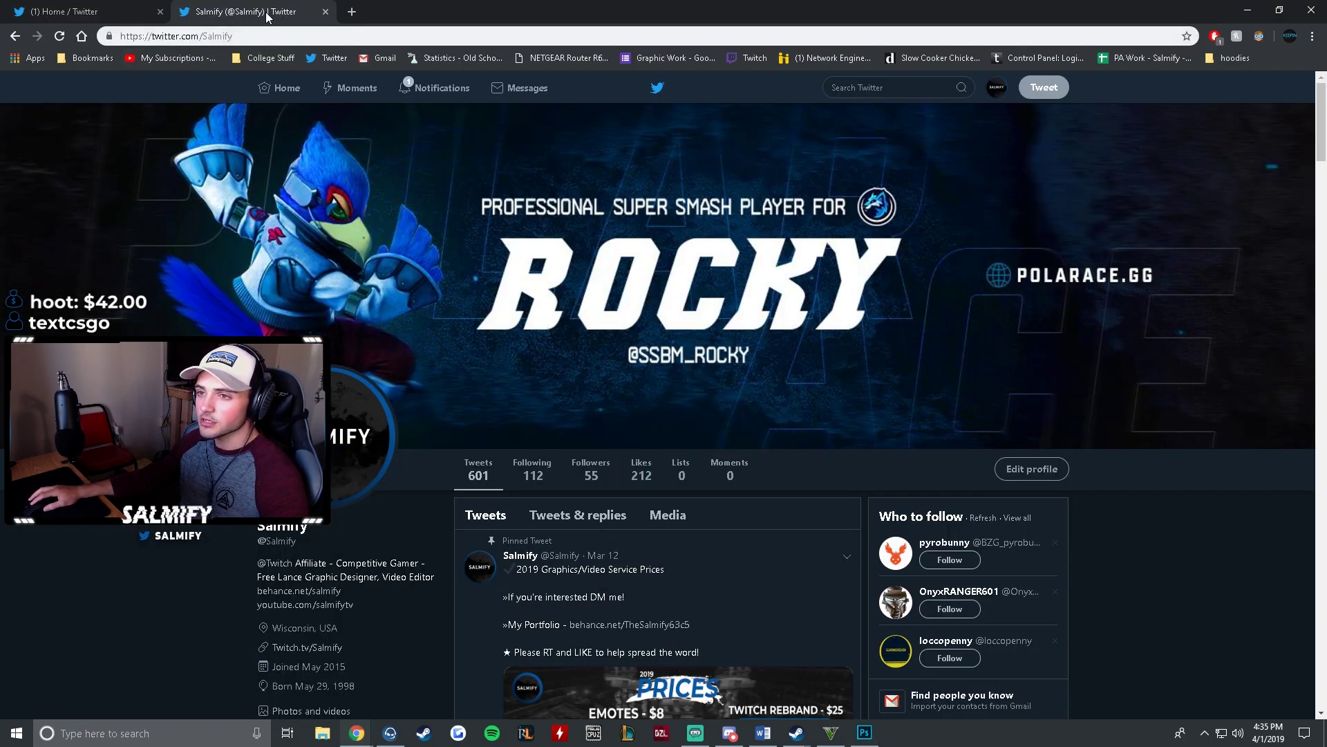
pyautogui.click(109, 12)
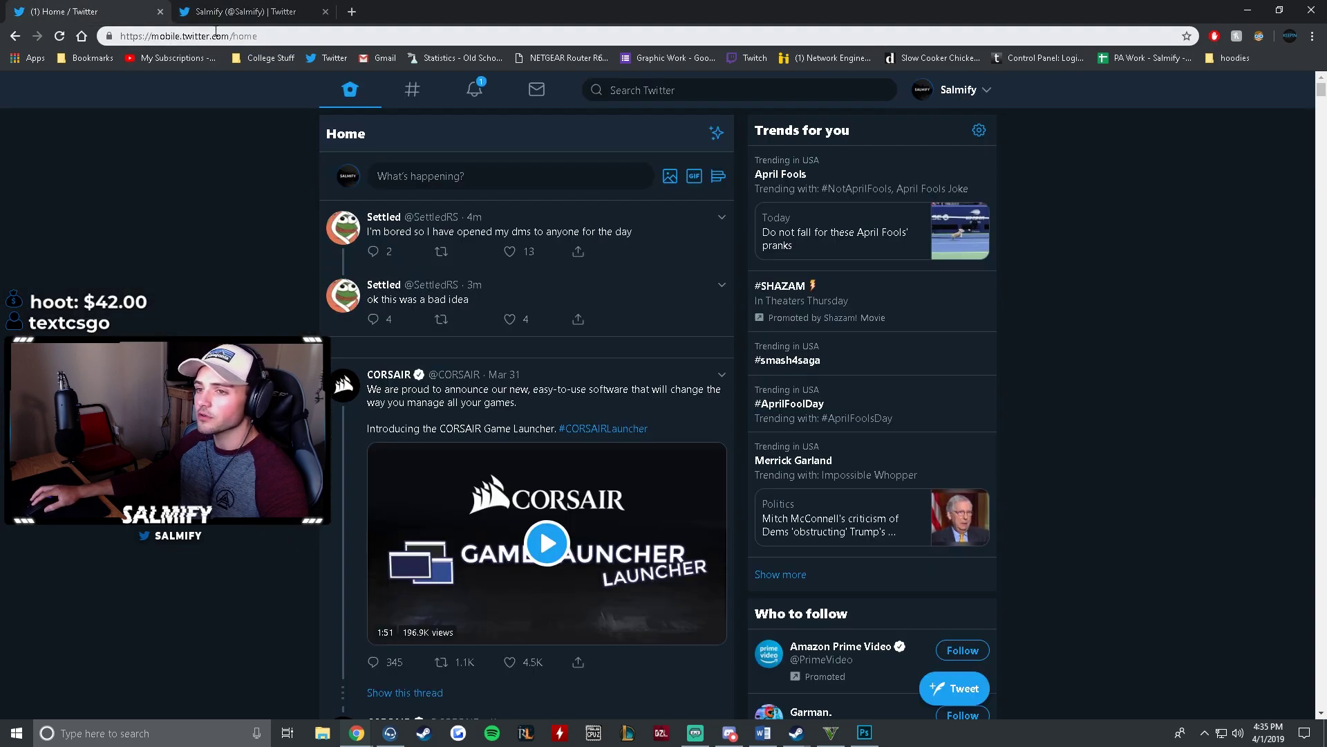
pyautogui.click(352, 11)
pyautogui.write('m')
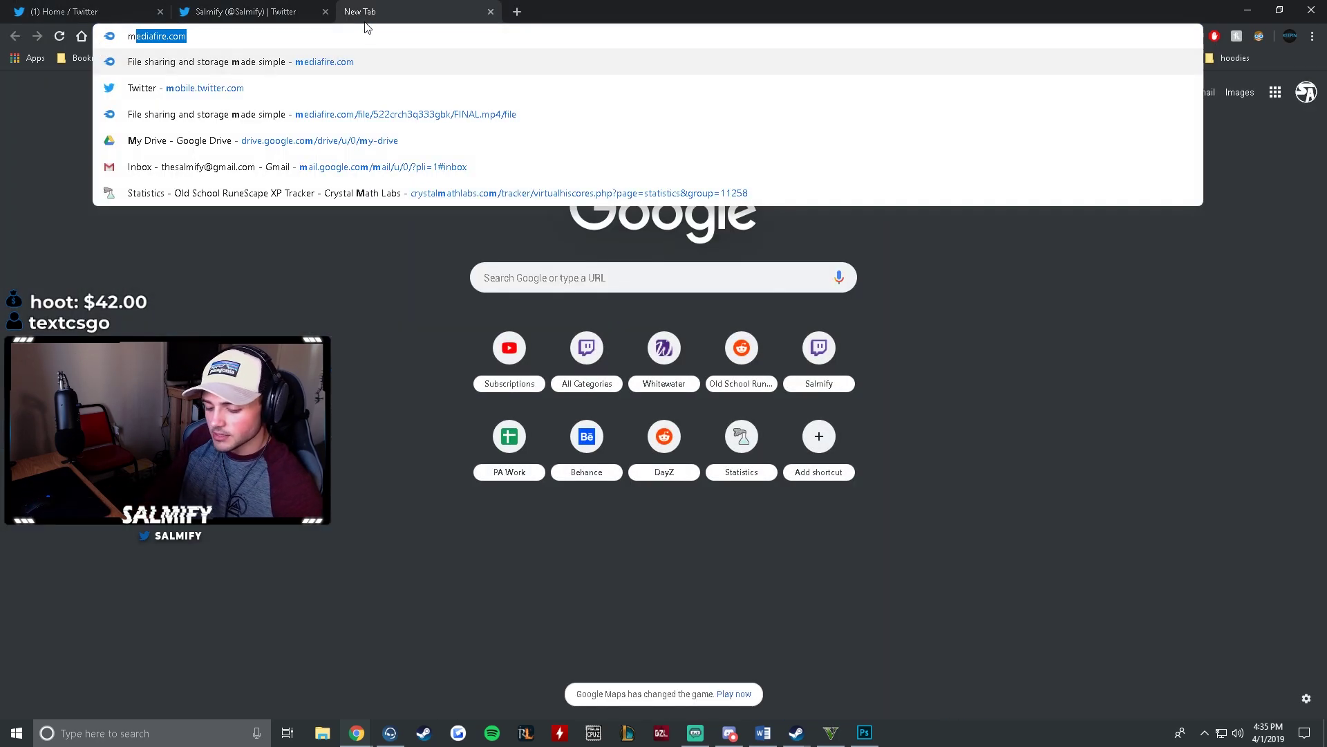
pyautogui.write('obile.twitter.com')
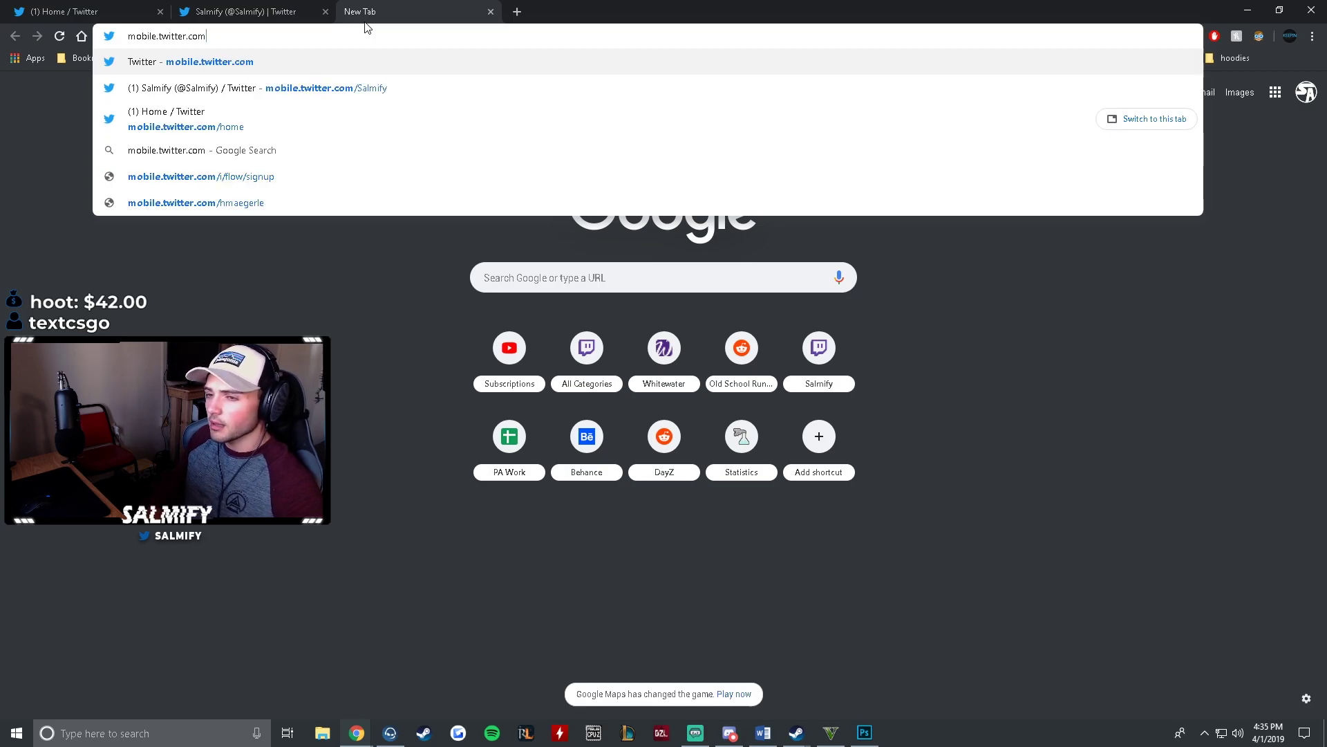
pyautogui.press('Return')
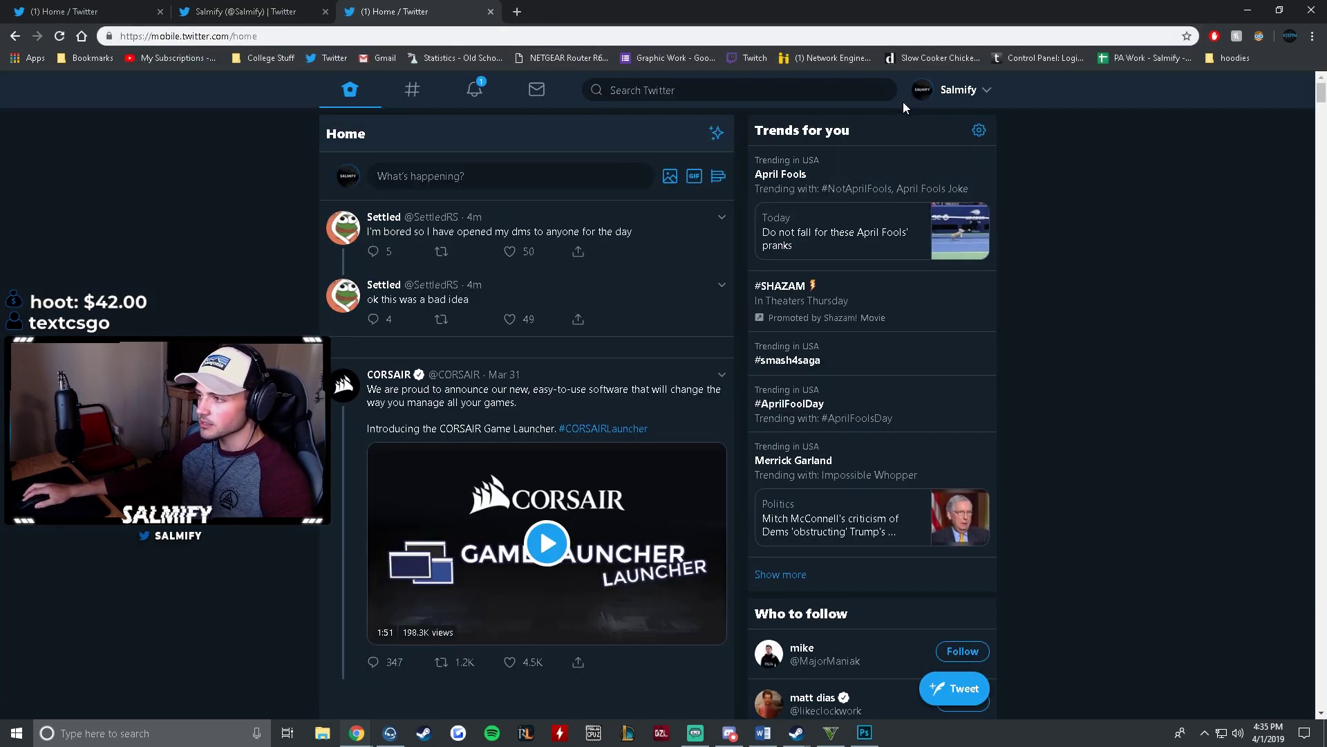
# Step: Upload test.png as the profile header, accept the framing, and save the profile
pyautogui.click(924, 91)
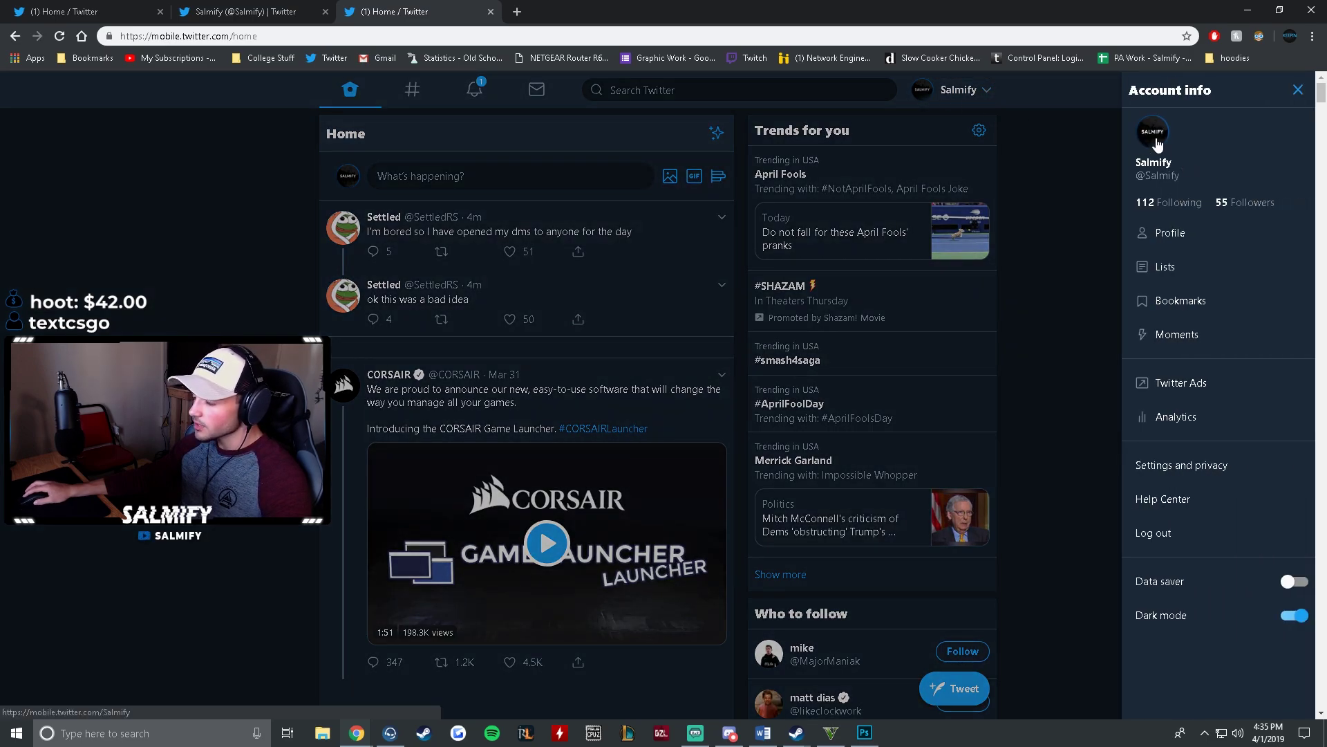
pyautogui.click(1158, 143)
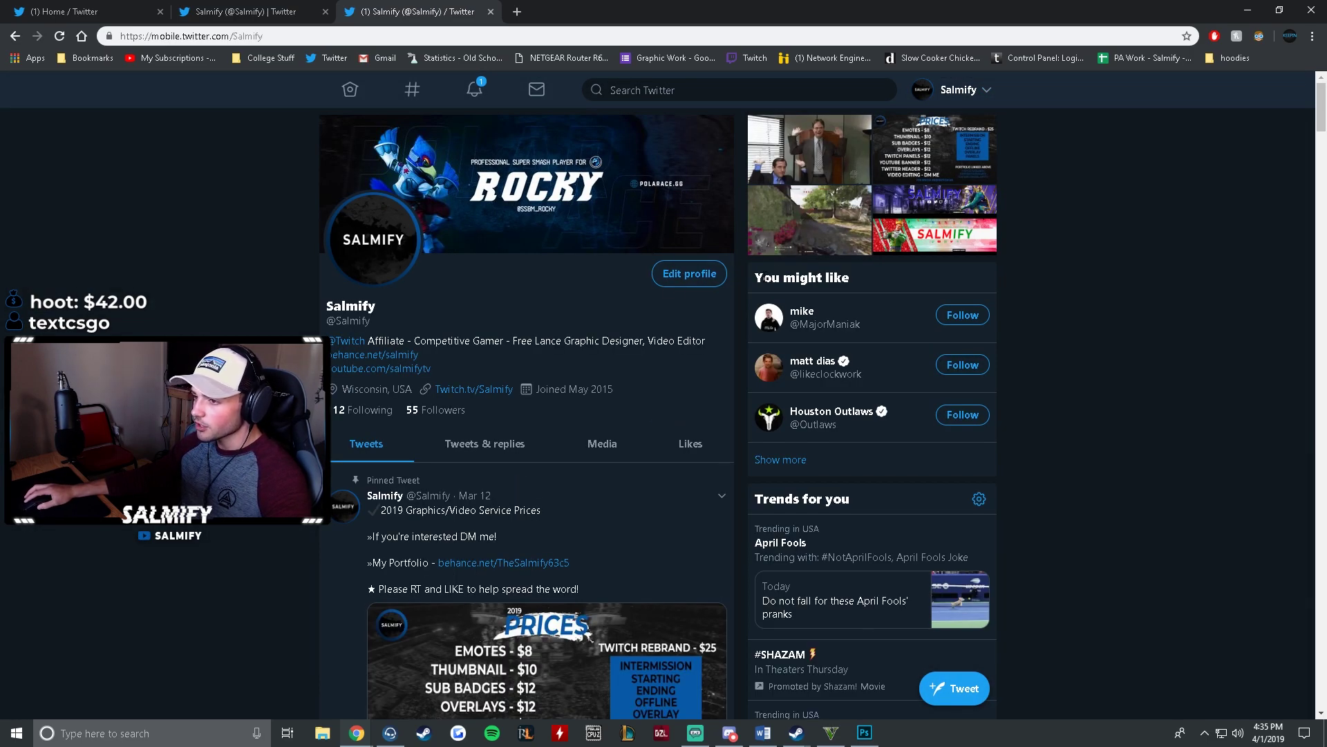
pyautogui.click(665, 275)
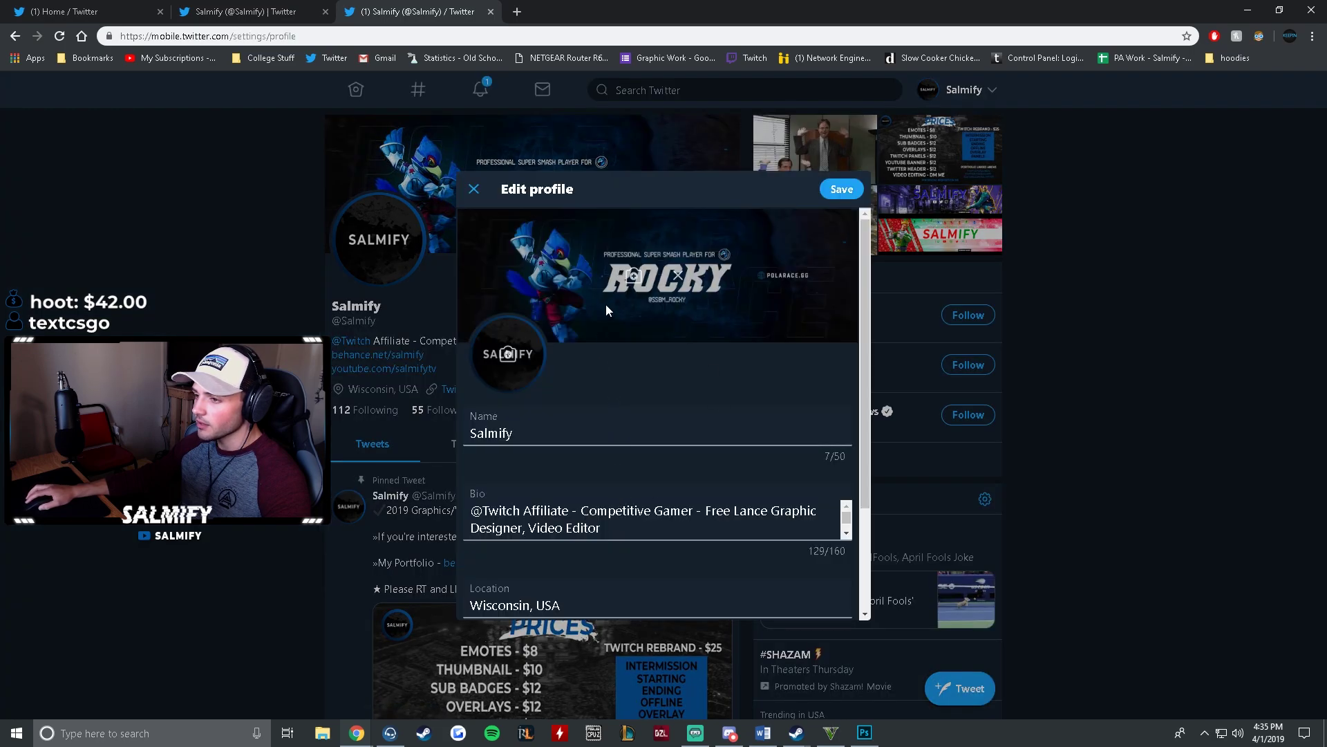
pyautogui.click(630, 278)
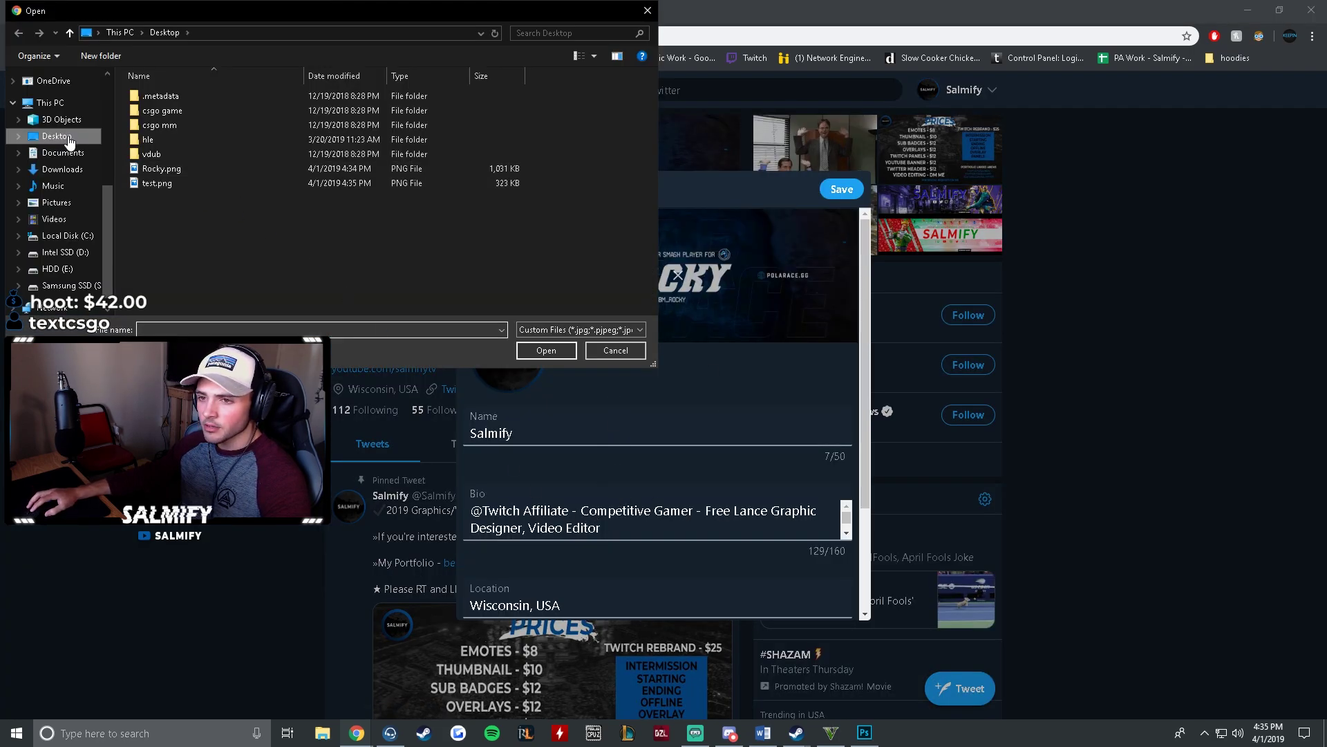
pyautogui.doubleClick(164, 185)
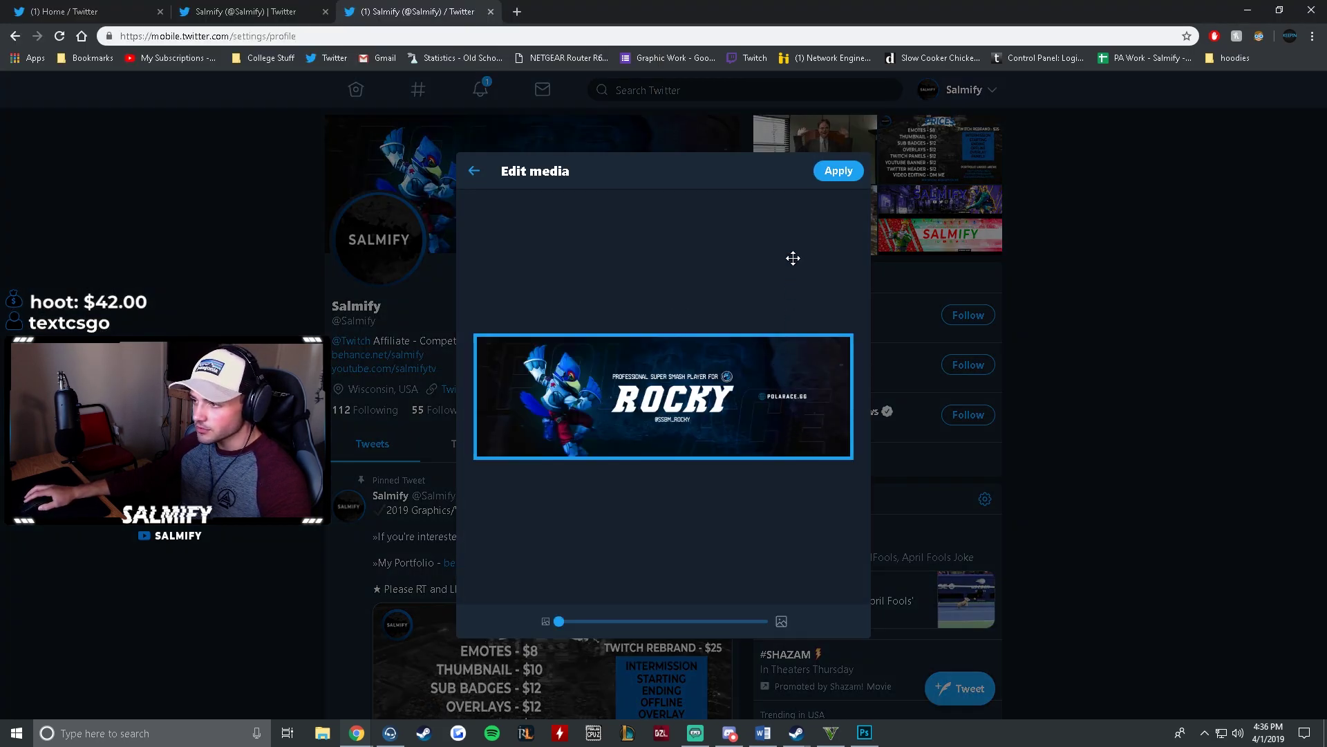
pyautogui.click(838, 170)
pyautogui.click(842, 187)
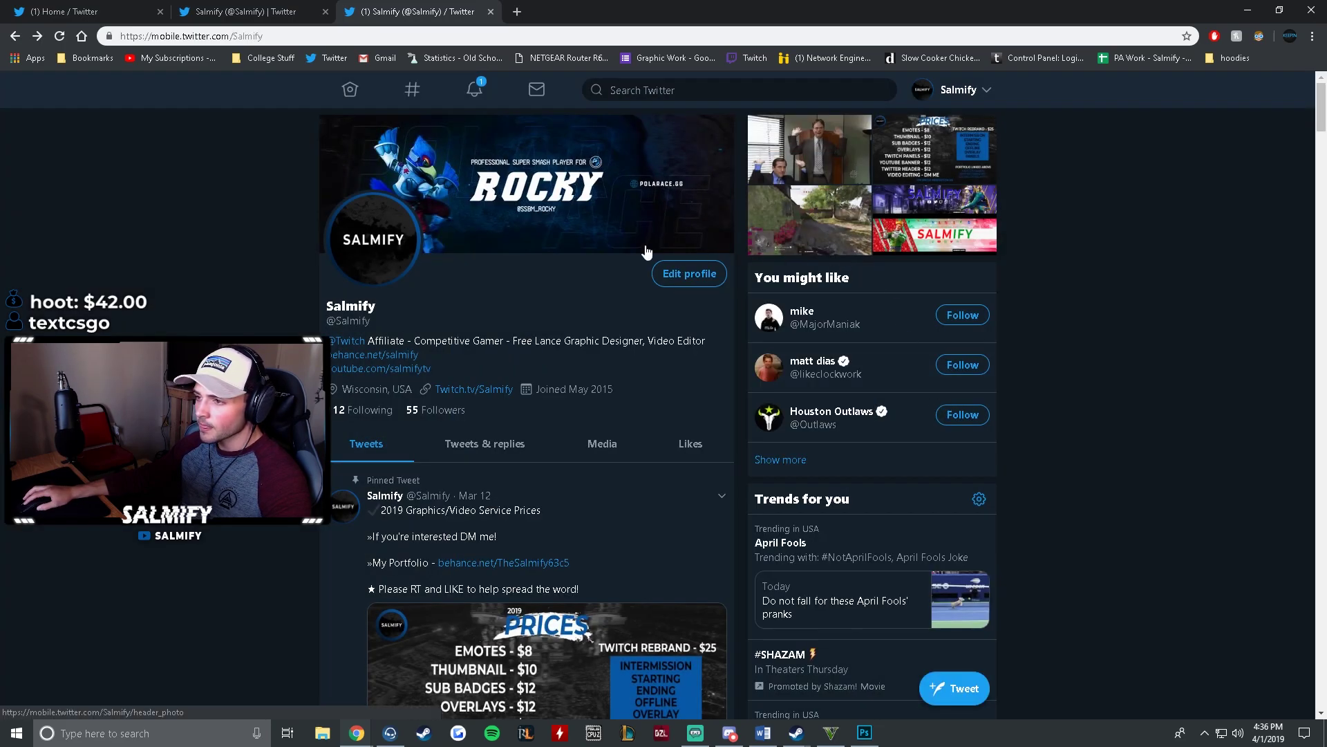
# Step: Reload the desktop profile tab and compare its header with the mobile profile tab
pyautogui.click(235, 11)
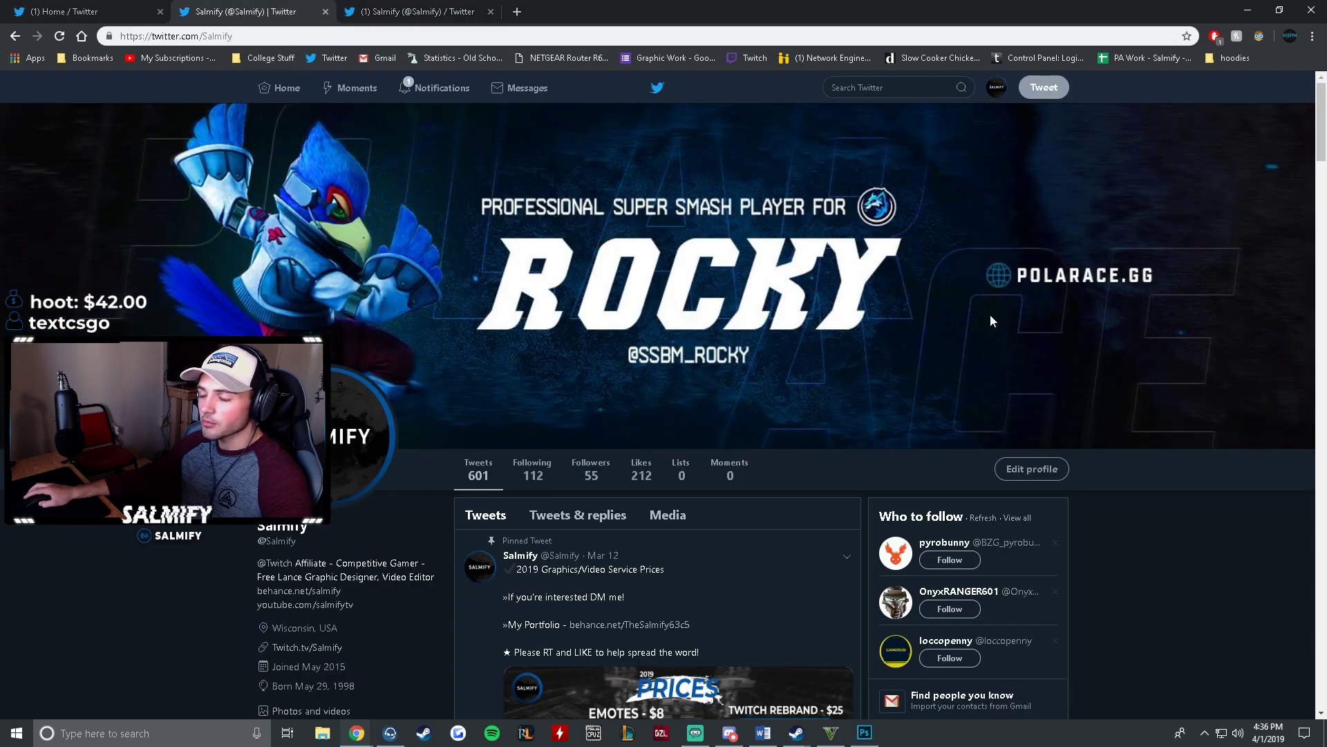
pyautogui.click(60, 36)
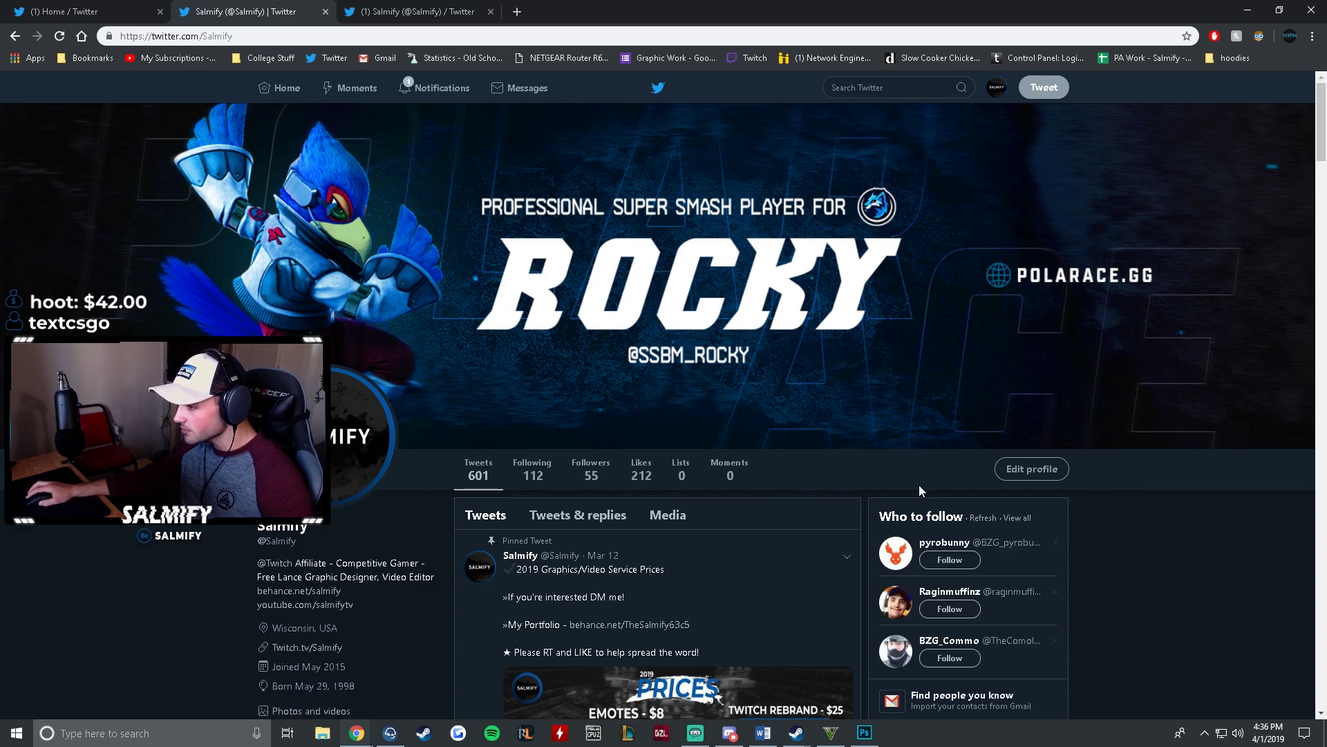
pyautogui.click(442, 12)
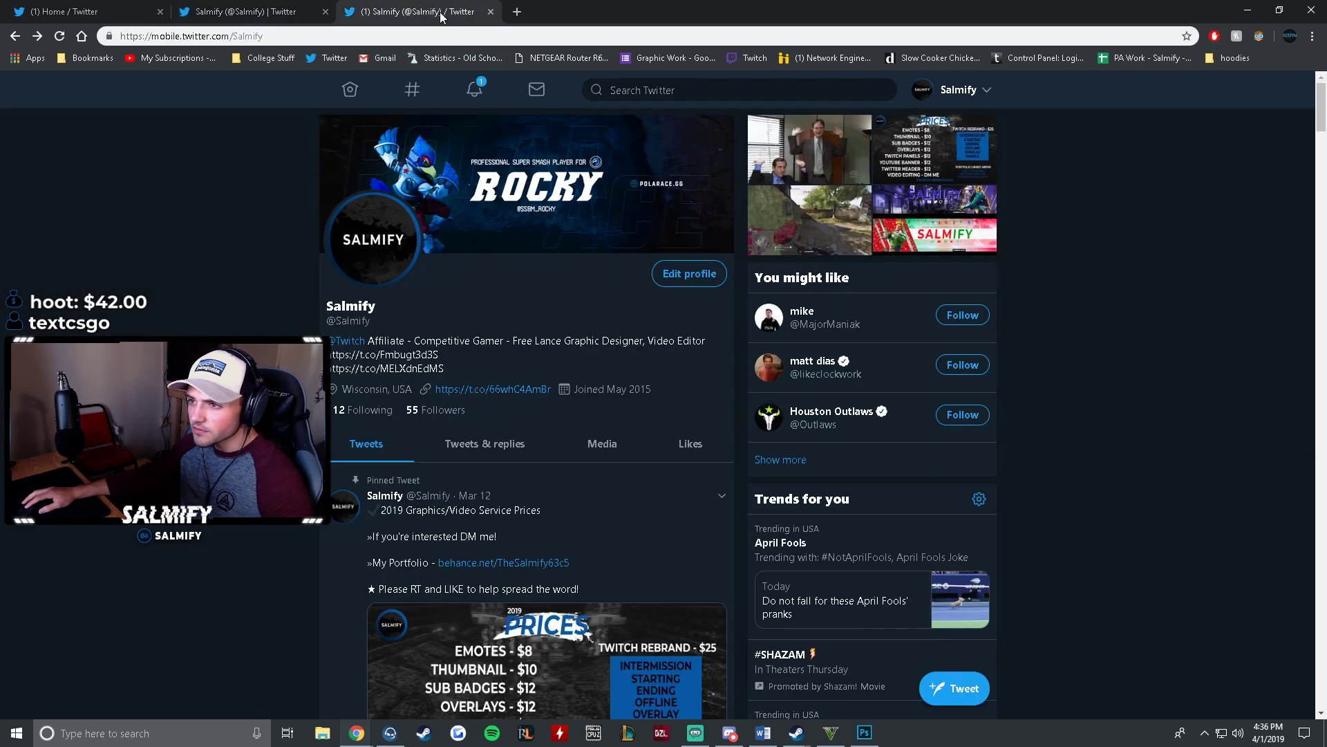
pyautogui.click(228, 13)
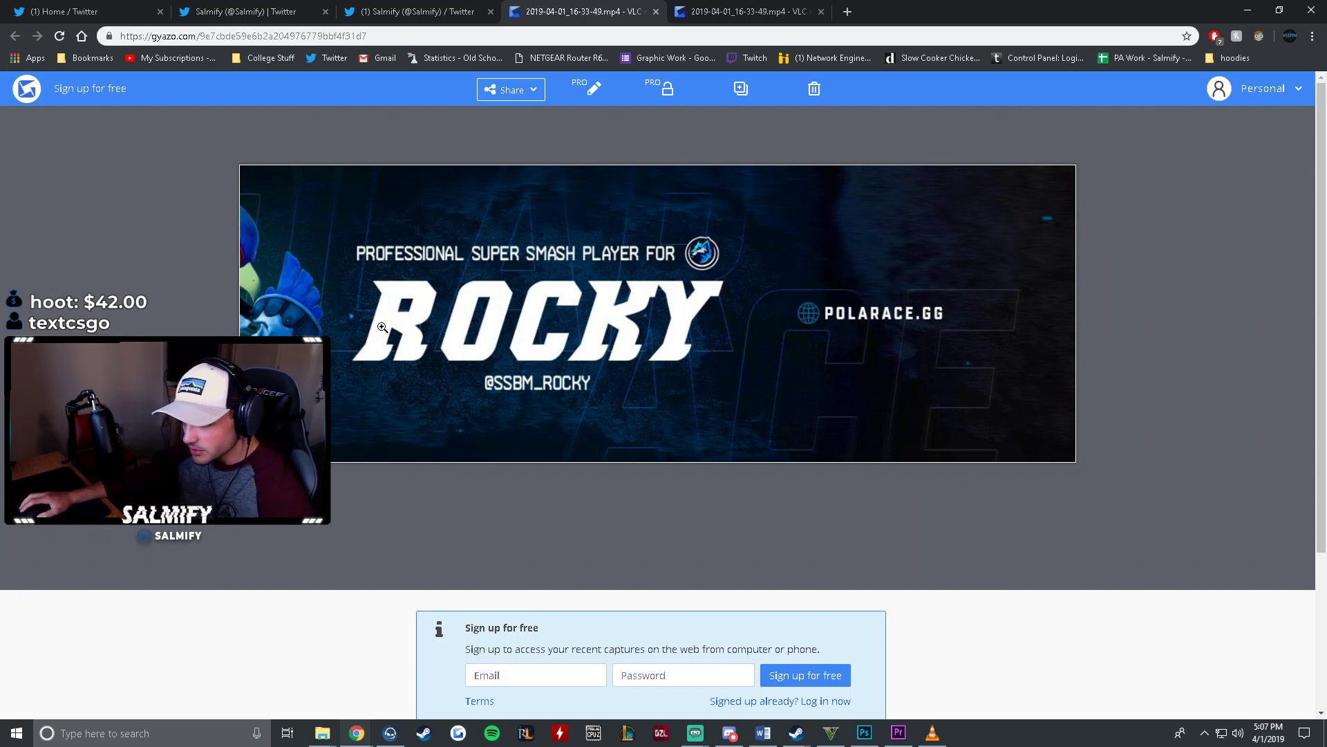
# Step: View the captured Rocky header at full size, then open the next Gyazo capture
pyautogui.click(301, 275)
pyautogui.click(307, 338)
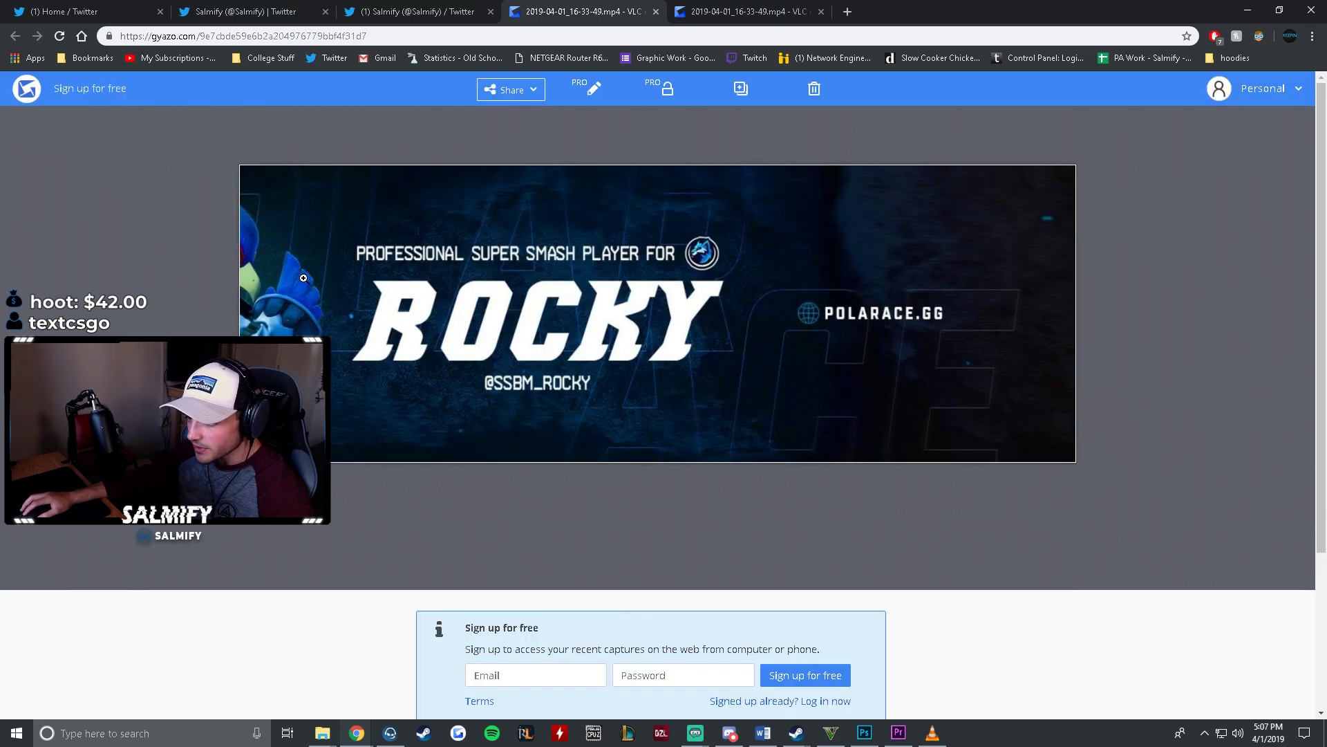
pyautogui.click(750, 11)
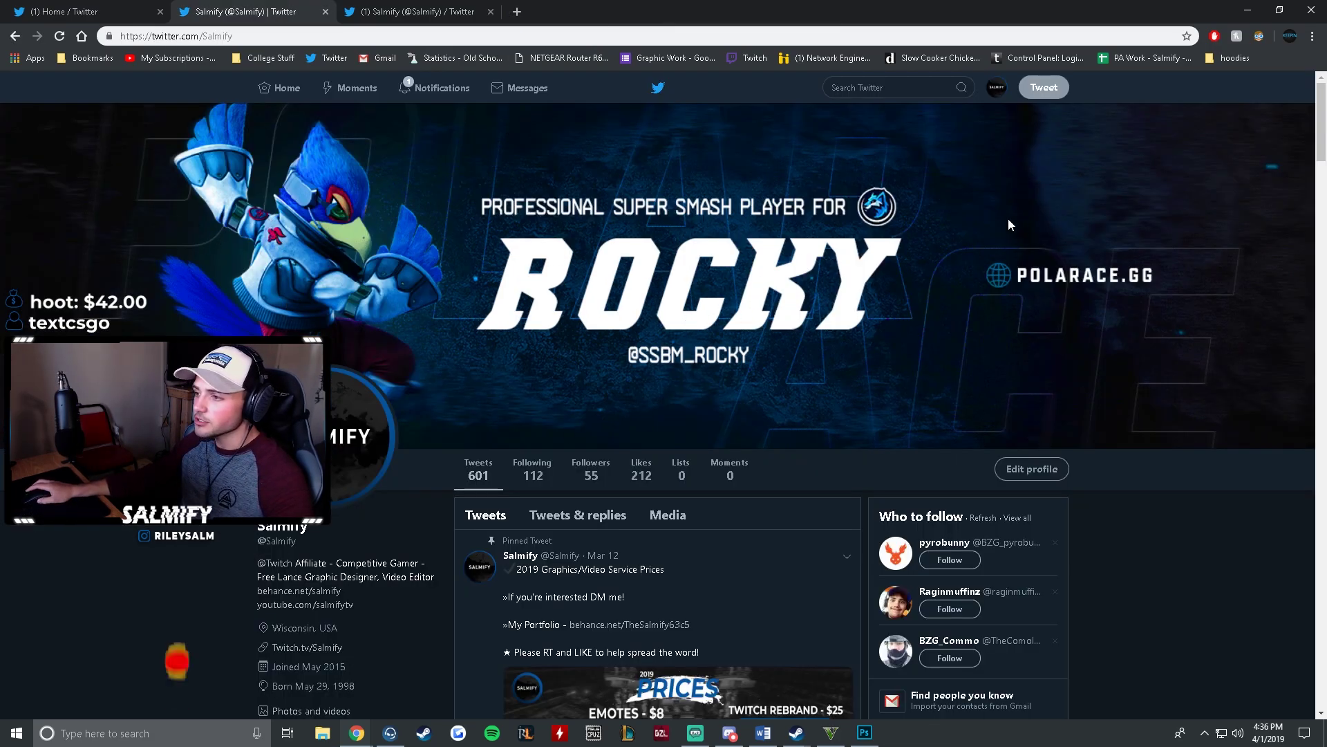
pyautogui.scroll(-5, 996, 567)
pyautogui.scroll(5, 998, 595)
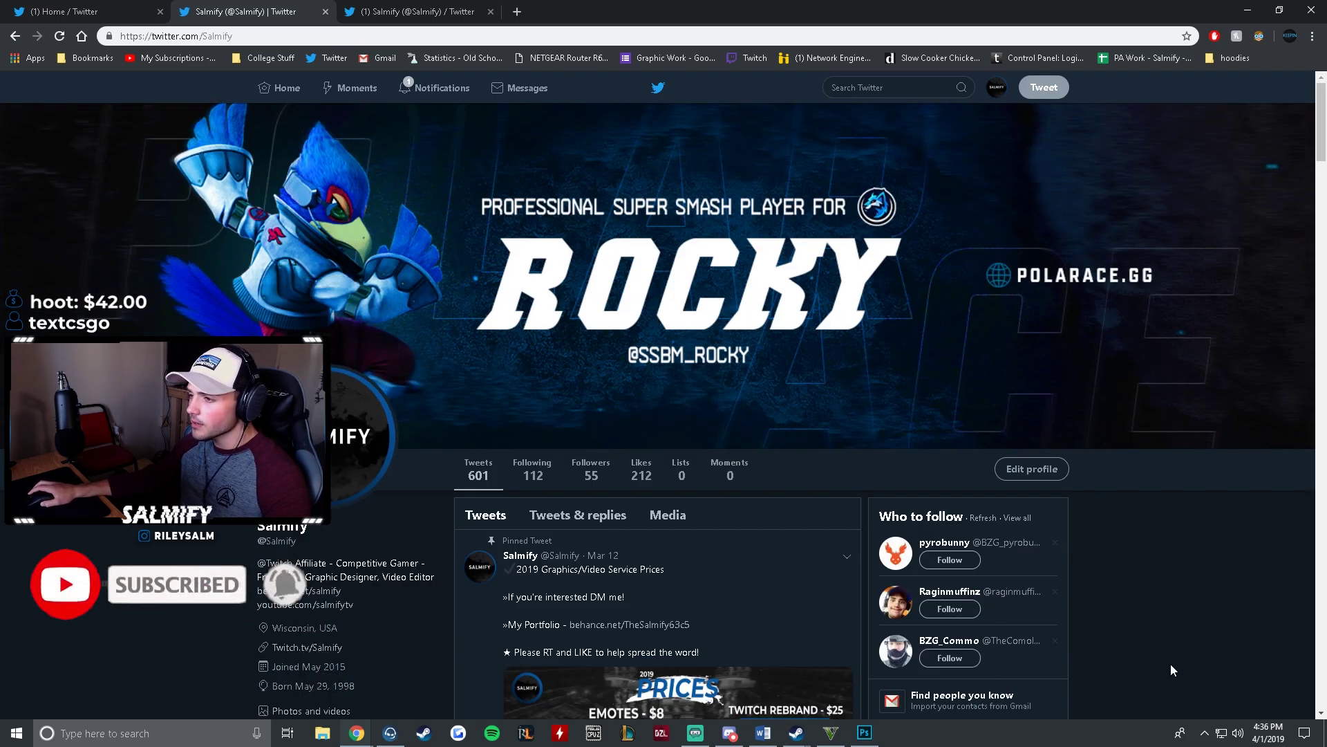